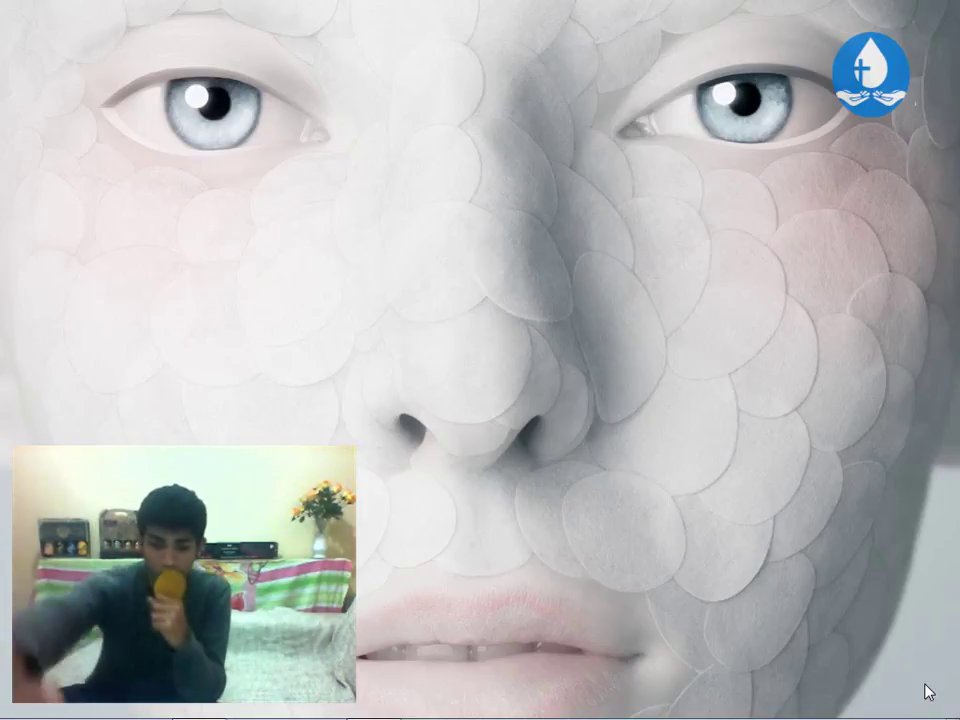
- Launch FL Studio 10 from the Windows desktop
{"action": "mouse_move", "coordinate": [928, 718]}
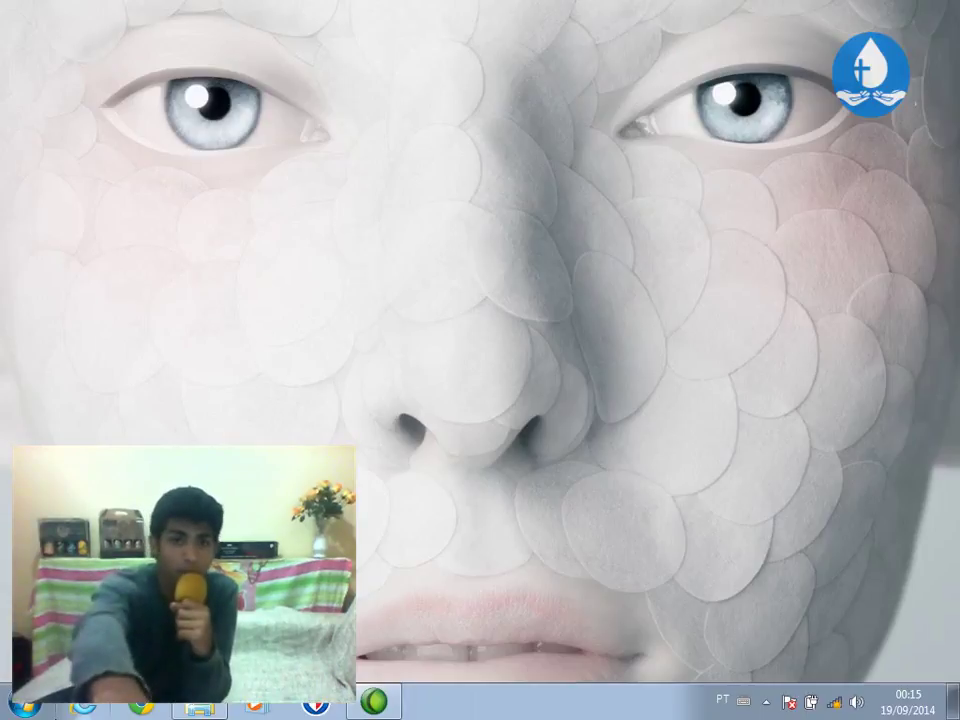
{"action": "left_click", "coordinate": [22, 707]}
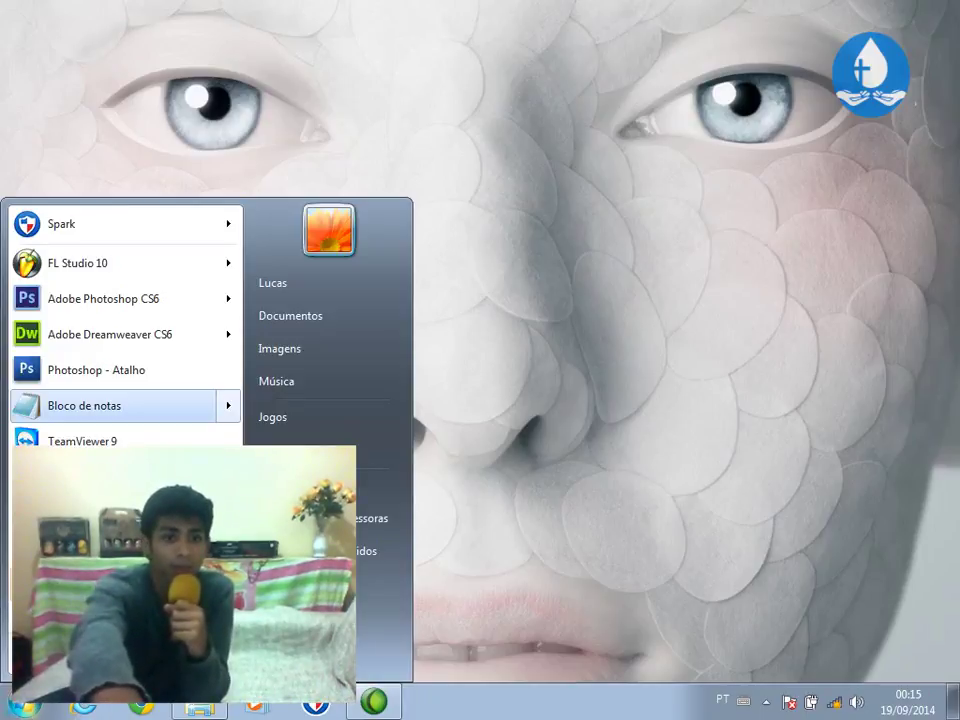
{"action": "left_click", "coordinate": [32, 271]}
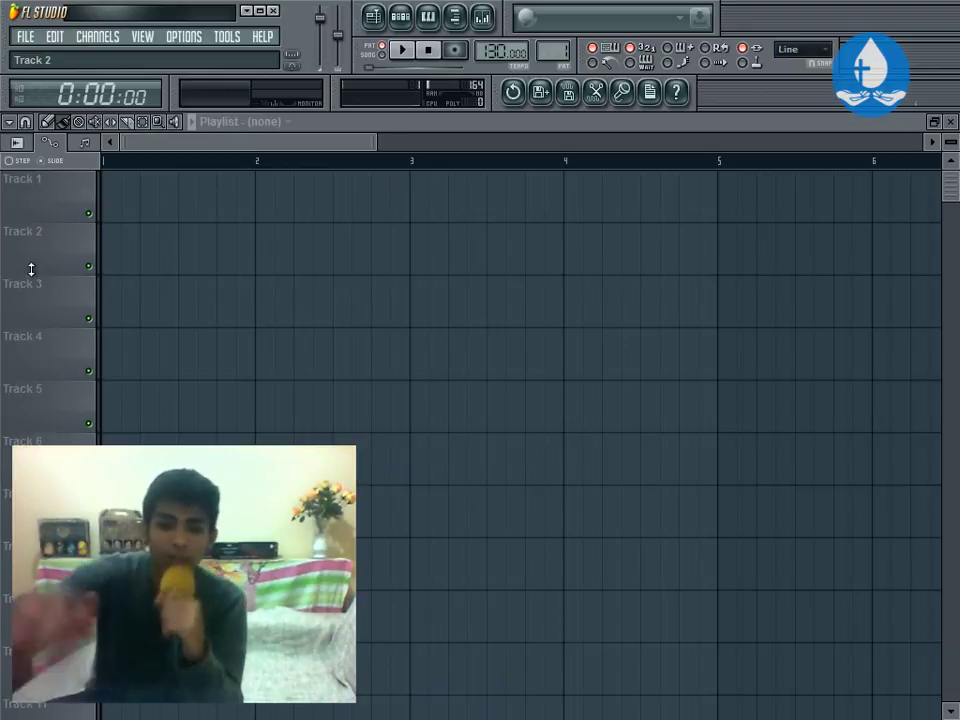
- Open the MIDI settings, select the nanoKONTROL2 input device and look through the controller types offered for it
{"action": "key", "text": "F11"}
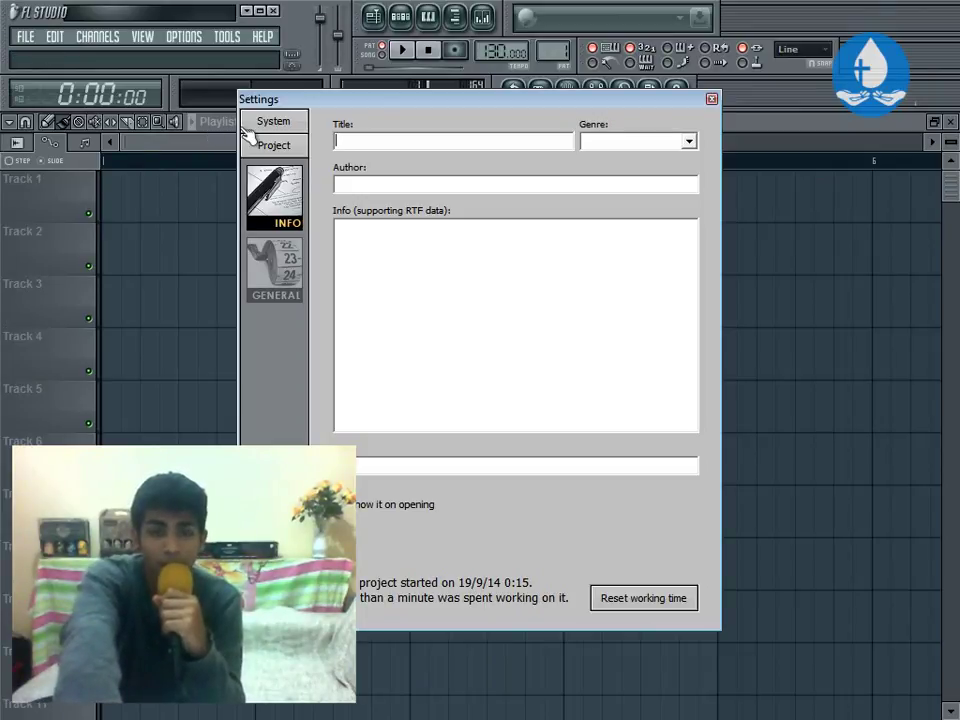
{"action": "left_click", "coordinate": [262, 127]}
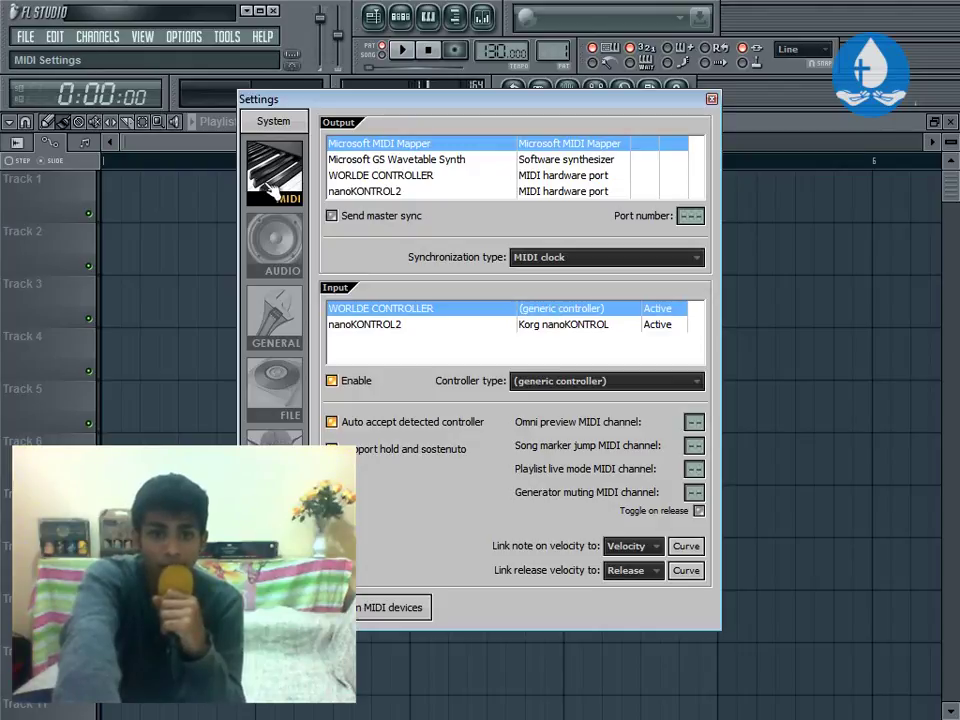
{"action": "left_click", "coordinate": [360, 329]}
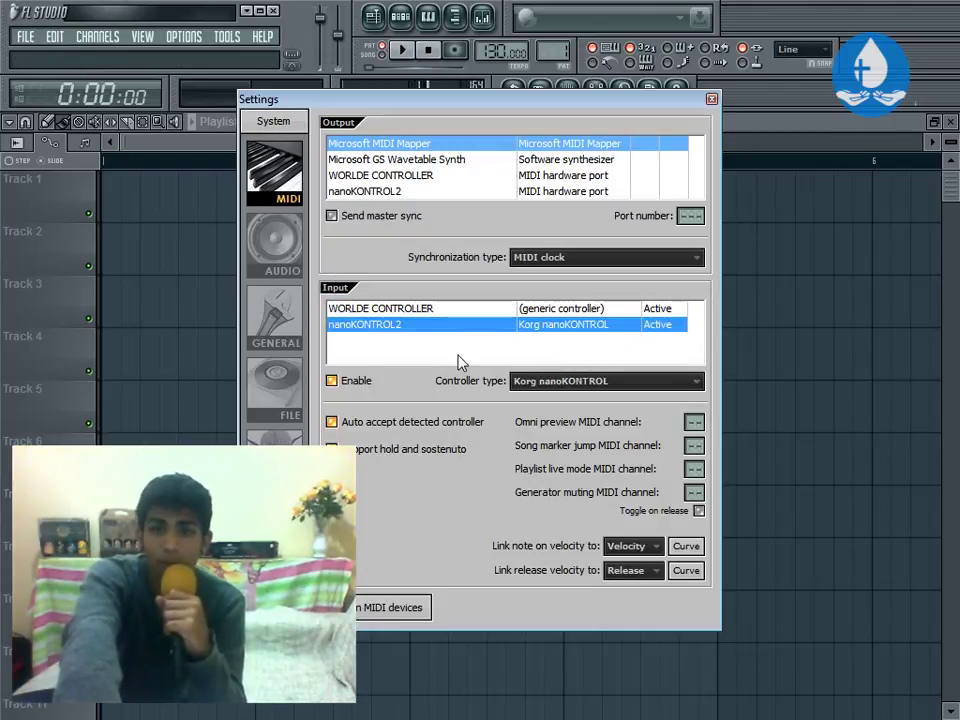
{"action": "left_click", "coordinate": [528, 387]}
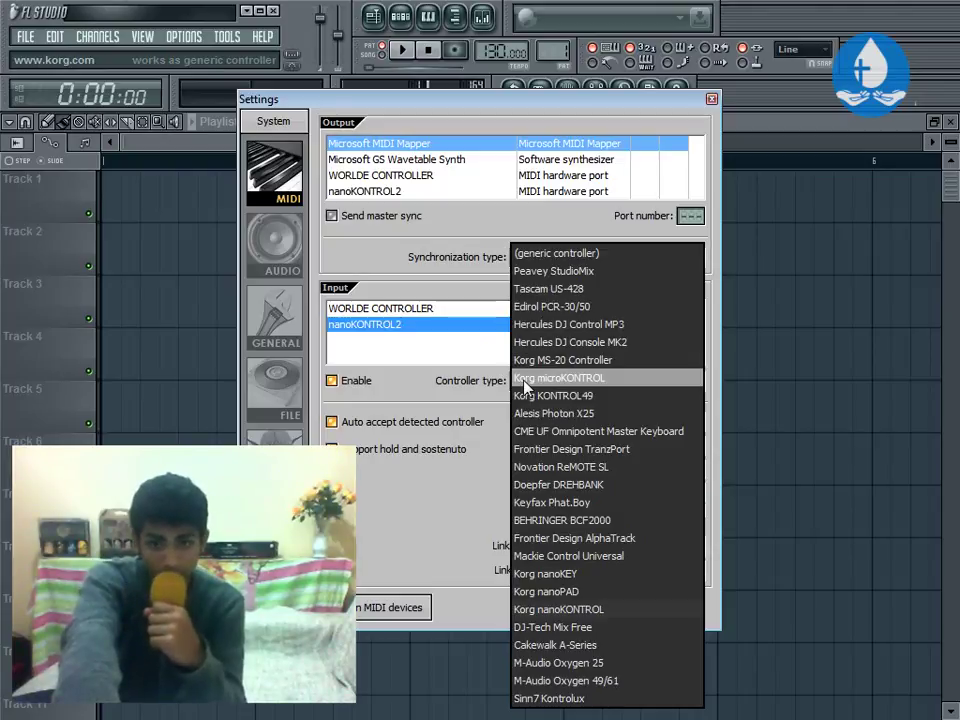
{"action": "left_click", "coordinate": [467, 358]}
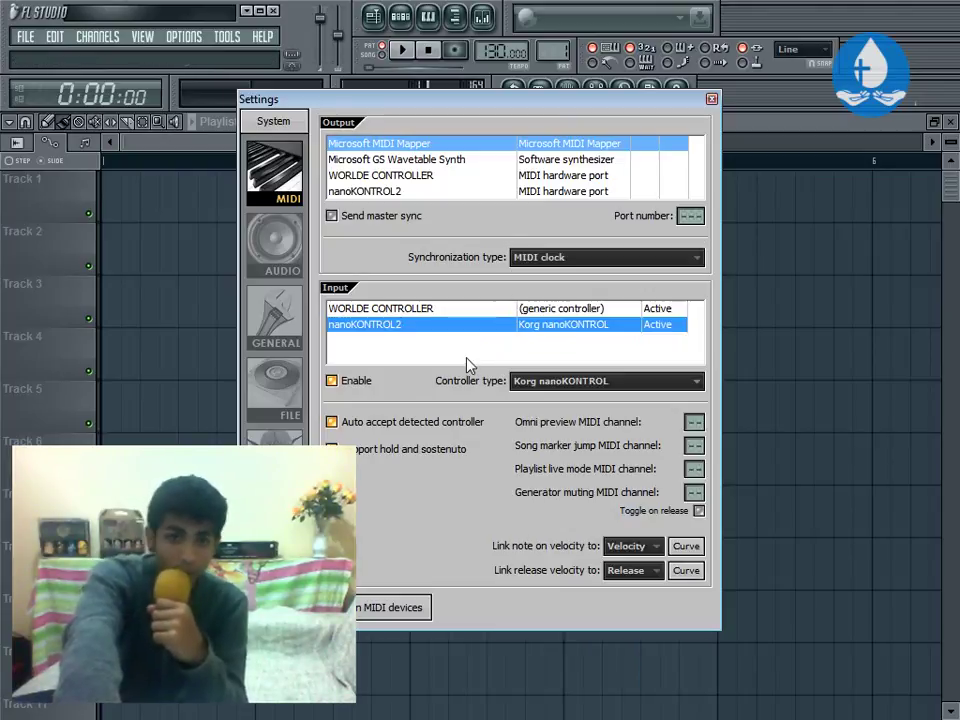
{"action": "left_click", "coordinate": [538, 389]}
{"action": "left_click", "coordinate": [520, 258]}
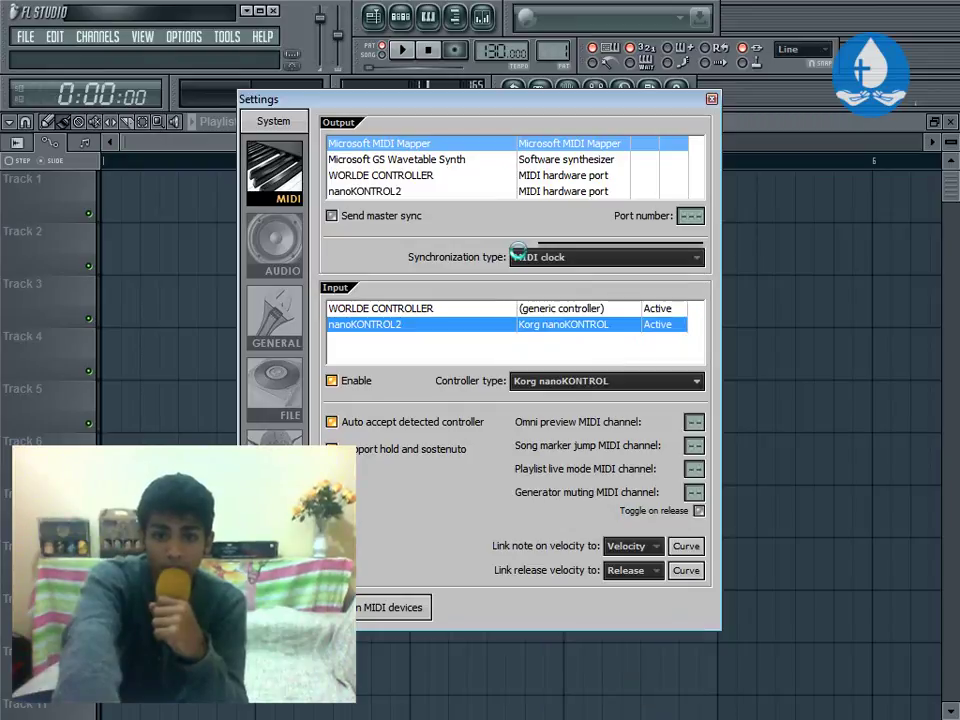
- Disable the nanoKONTROL2 input device and select it again after checking the WORLDE CONTROLLER entry
{"action": "left_click", "coordinate": [330, 380]}
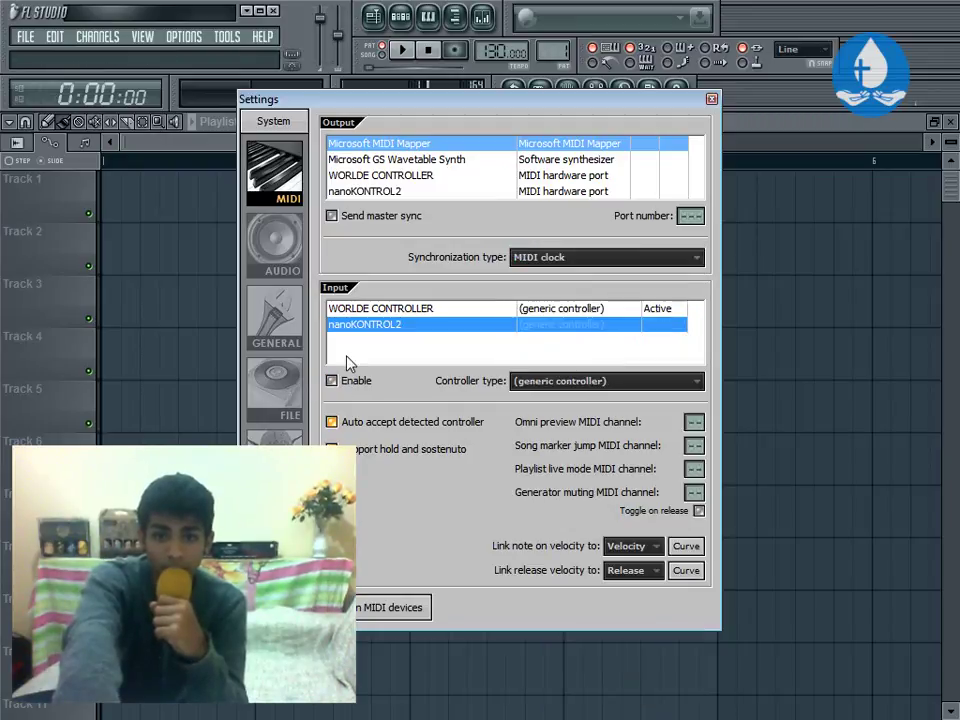
{"action": "left_click", "coordinate": [375, 313]}
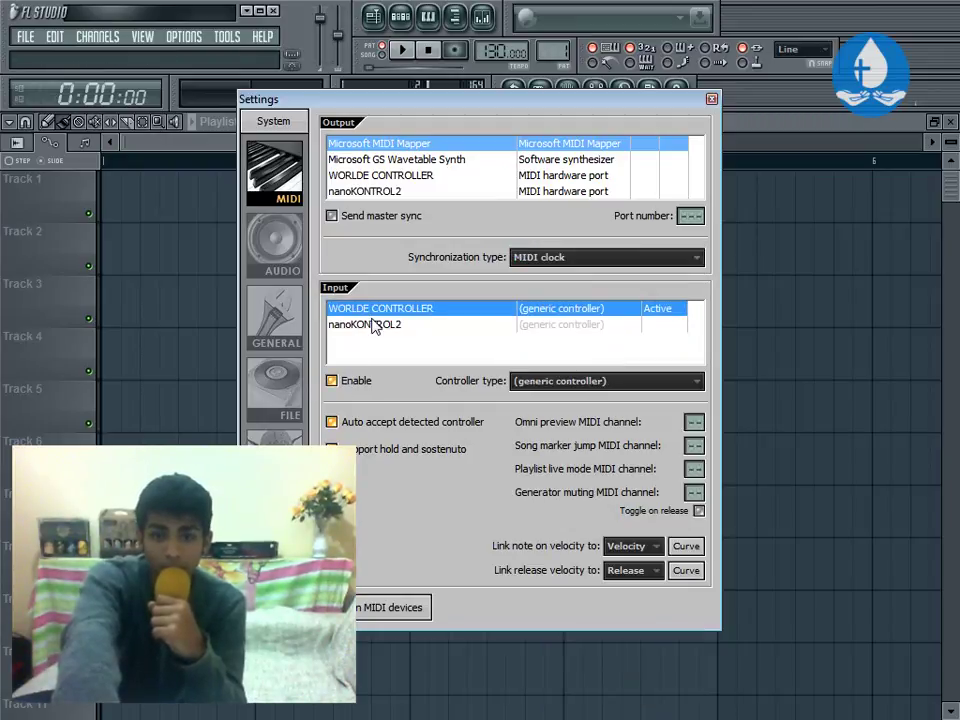
{"action": "left_click", "coordinate": [375, 325]}
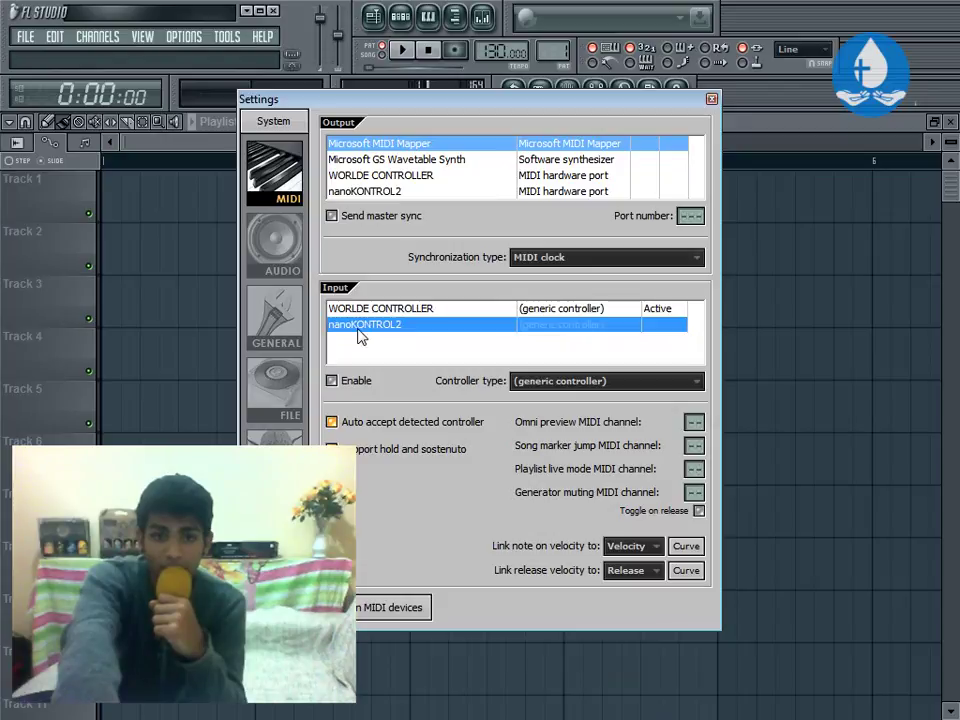
{"action": "left_click", "coordinate": [358, 312]}
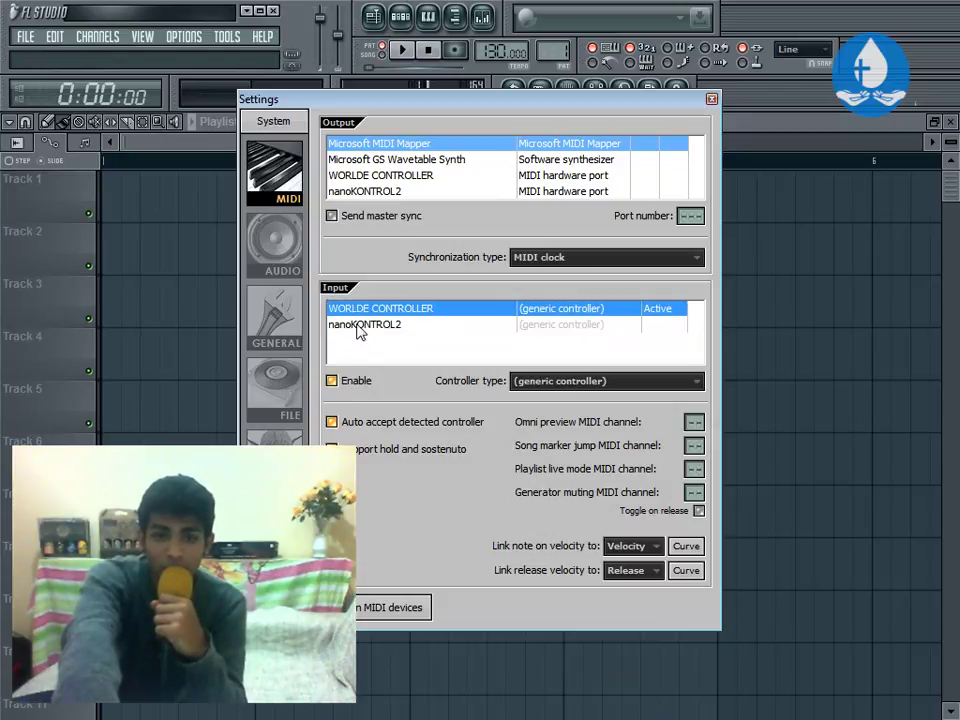
{"action": "left_click", "coordinate": [358, 326]}
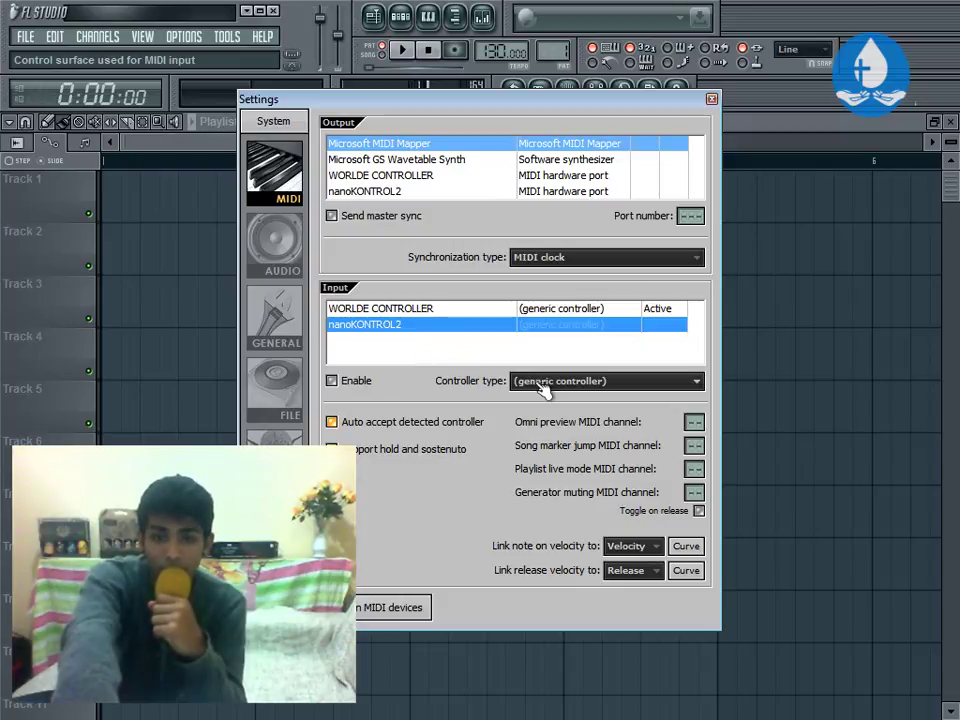
- Set the nanoKONTROL2 input's controller type to Korg nanoKONTROL, enable the device and close the settings
{"action": "left_click", "coordinate": [541, 383]}
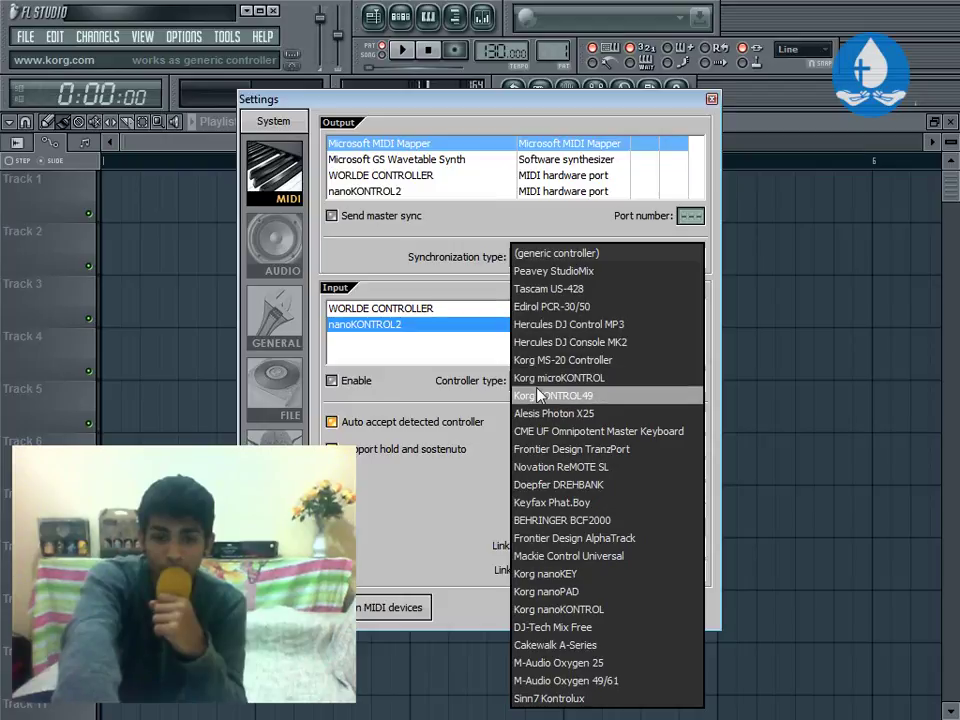
{"action": "left_click", "coordinate": [578, 609]}
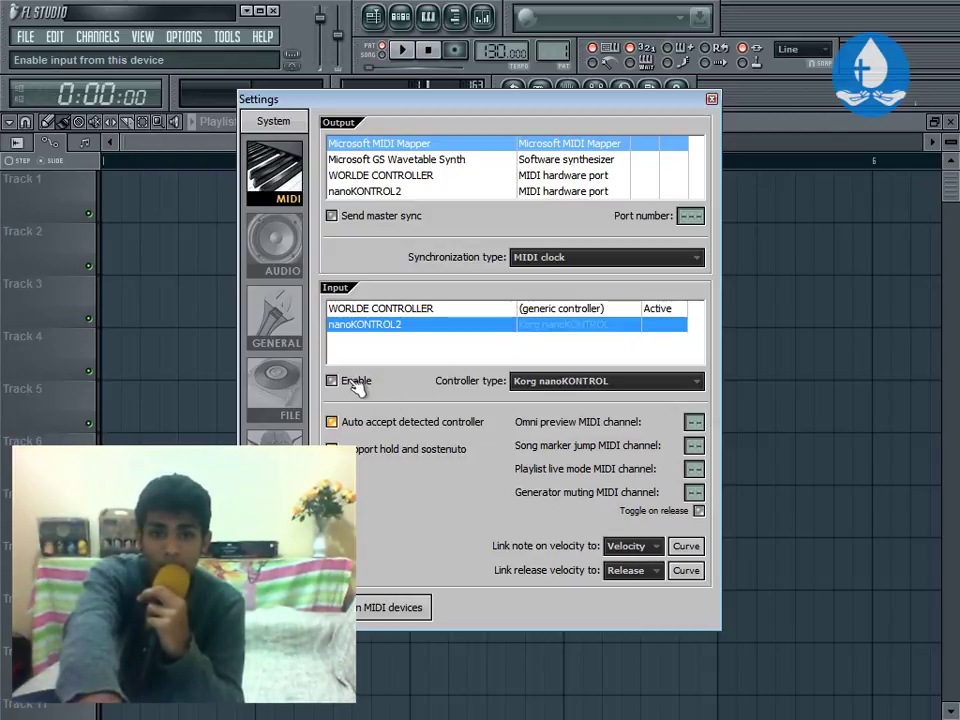
{"action": "left_click", "coordinate": [355, 383]}
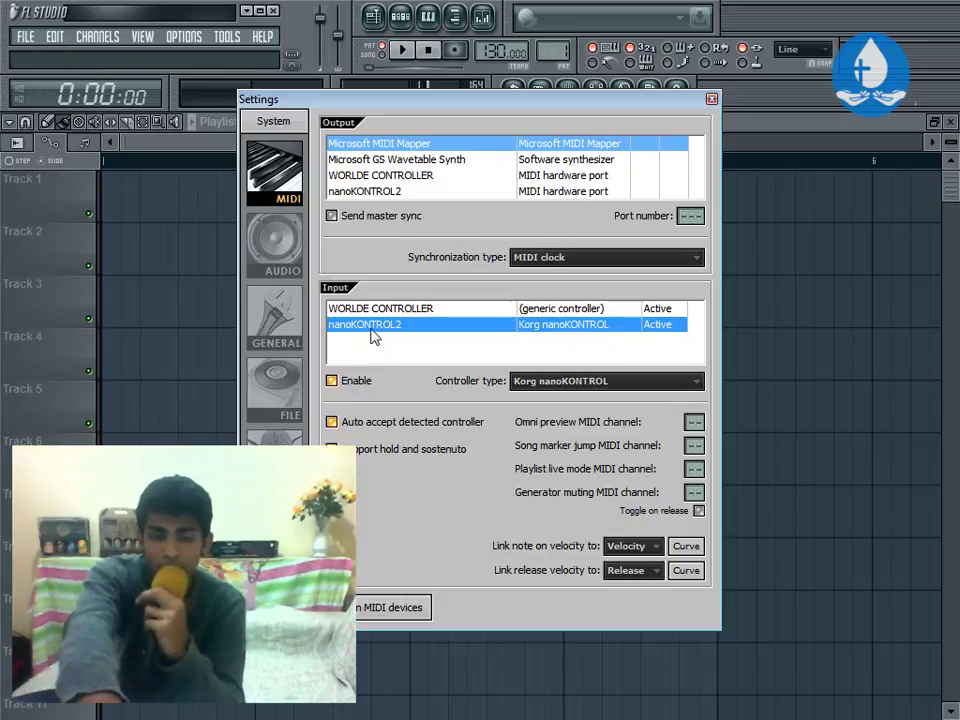
{"action": "left_click", "coordinate": [711, 99]}
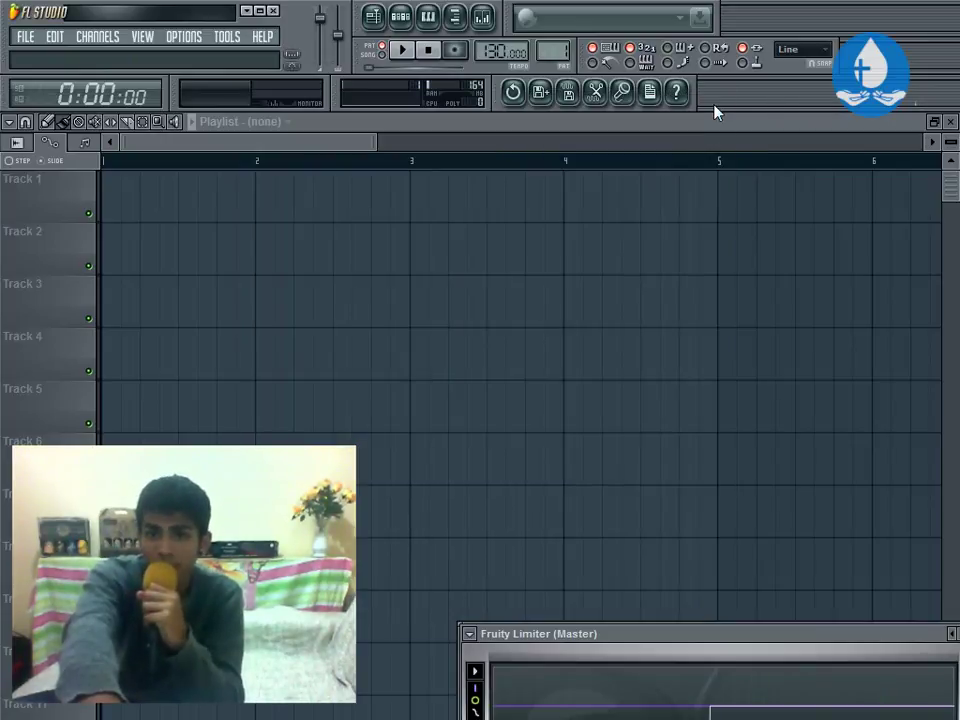
- Show the step sequencer and add a Harmless synthesizer channel
{"action": "left_click", "coordinate": [400, 16]}
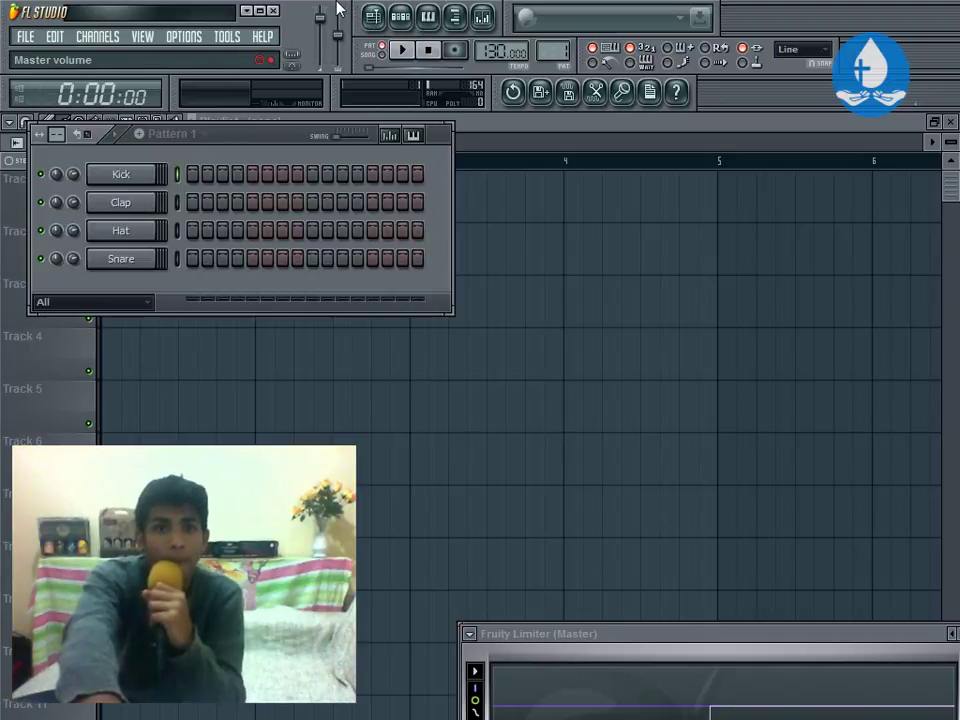
{"action": "left_click", "coordinate": [95, 37]}
{"action": "mouse_move", "coordinate": [142, 36]}
{"action": "mouse_move", "coordinate": [92, 27]}
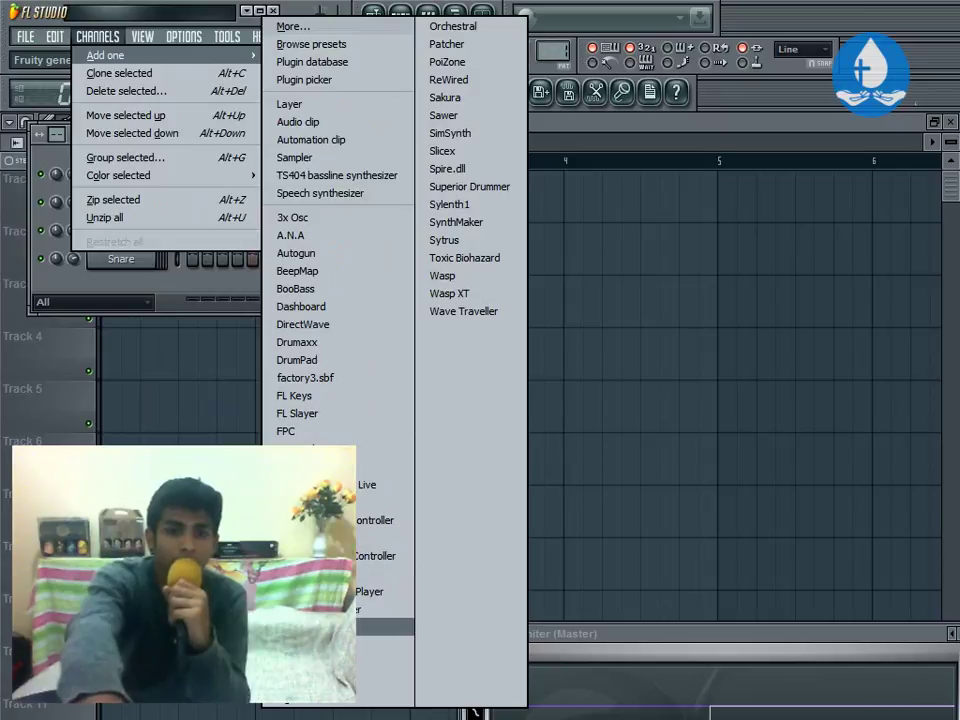
{"action": "left_click", "coordinate": [310, 627]}
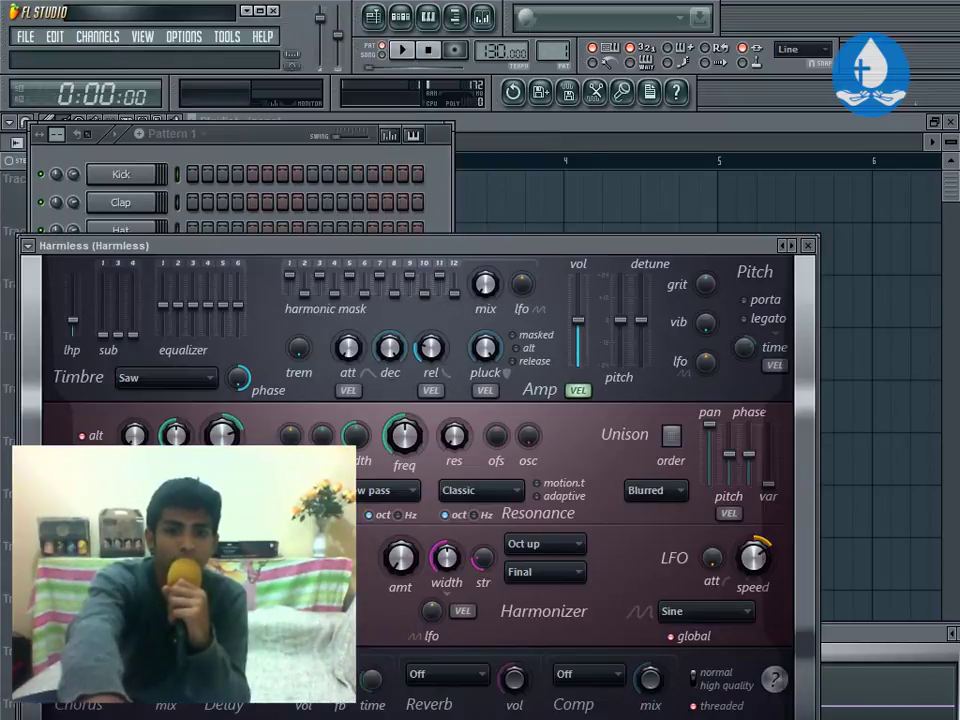
- Load the Vintage Edition GOL preset in Harmless
{"action": "left_click", "coordinate": [29, 245]}
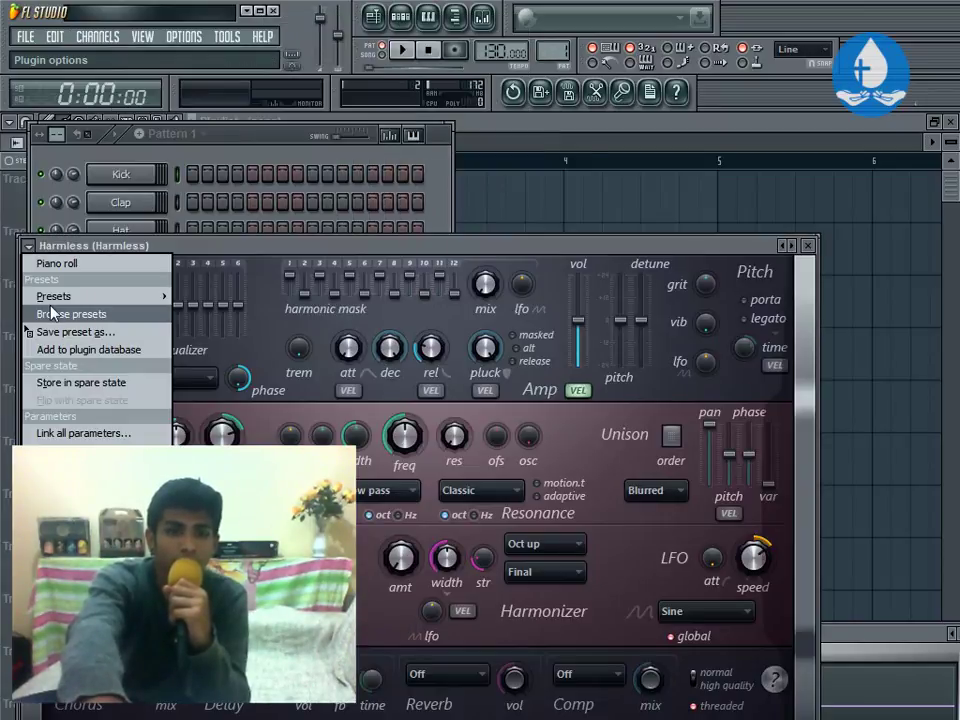
{"action": "mouse_move", "coordinate": [55, 296]}
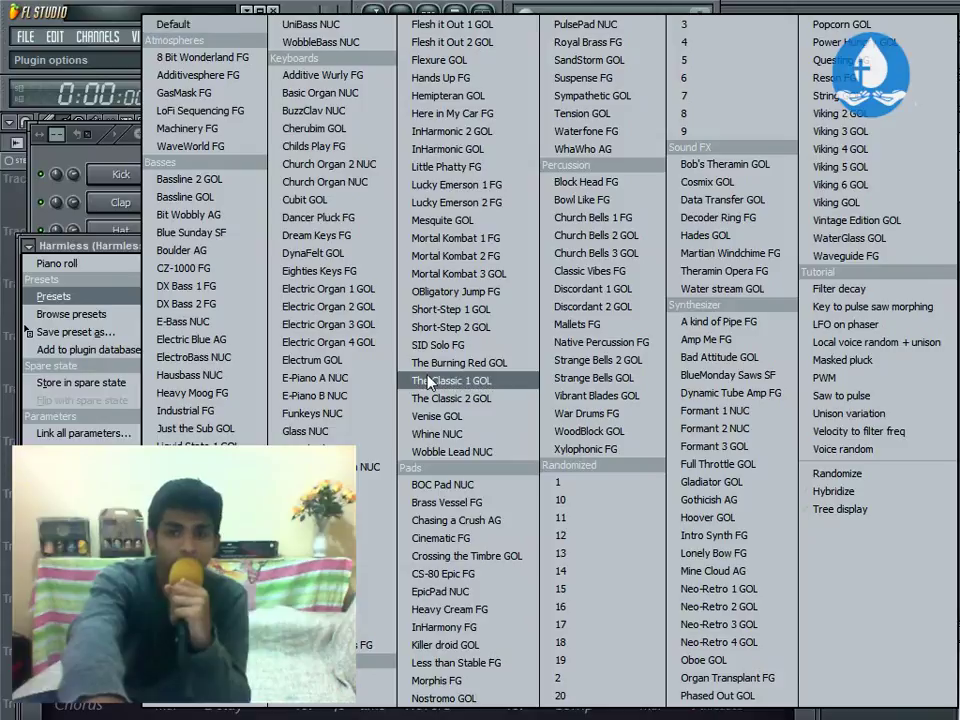
{"action": "left_click", "coordinate": [806, 228]}
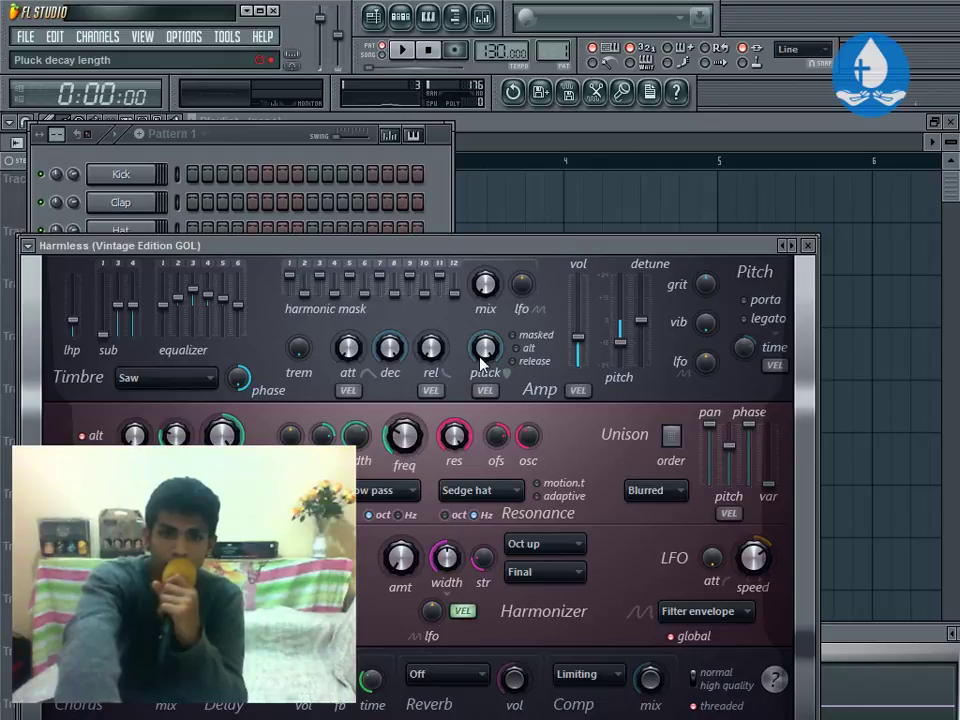
- Adjust the pluck decay in Harmless and link the filter frequency to the MIDI controller with Multilink to controllers
{"action": "mouse_move", "coordinate": [481, 357]}
{"action": "left_mouse_down"}
{"action": "mouse_move", "coordinate": [481, 385]}
{"action": "mouse_move", "coordinate": [481, 354]}
{"action": "mouse_move", "coordinate": [482, 370]}
{"action": "left_mouse_up"}
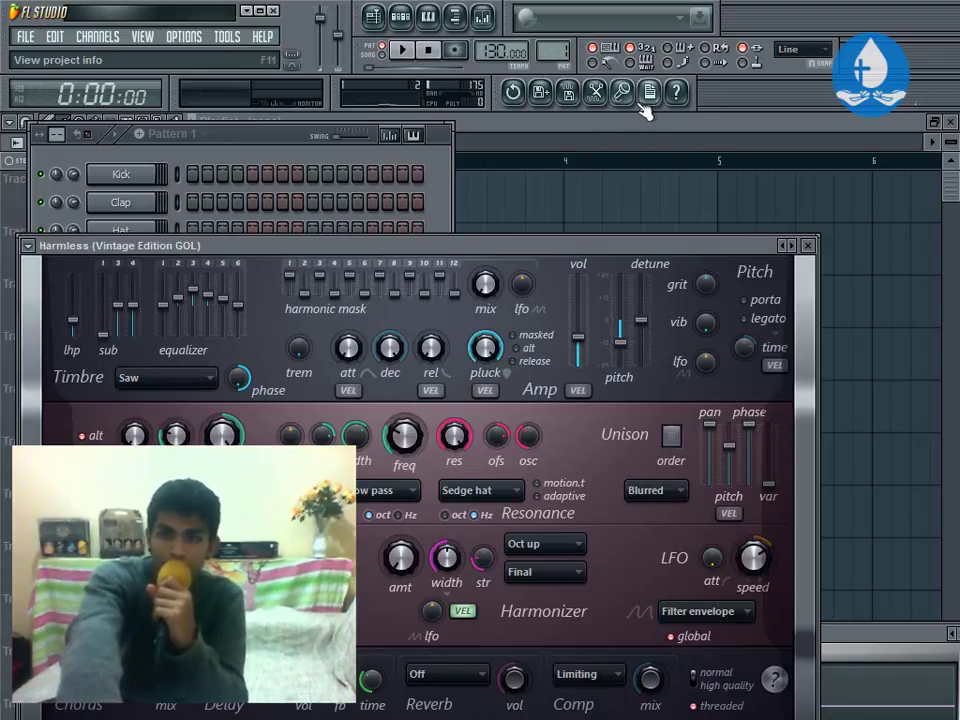
{"action": "left_click", "coordinate": [745, 64]}
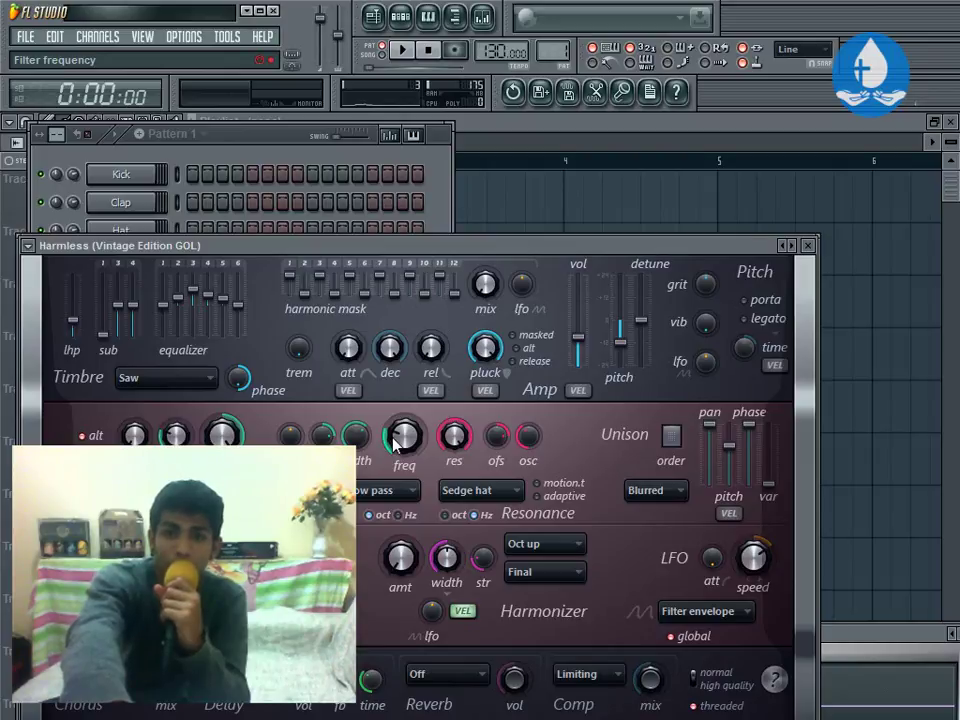
{"action": "right_click", "coordinate": [744, 66]}
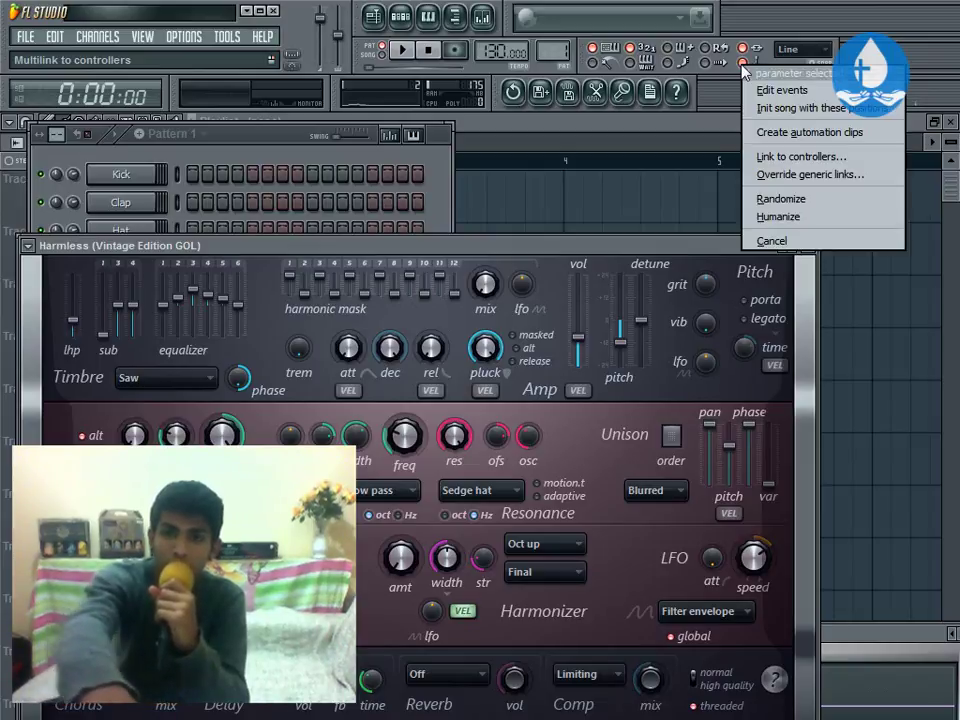
{"action": "left_click", "coordinate": [772, 158]}
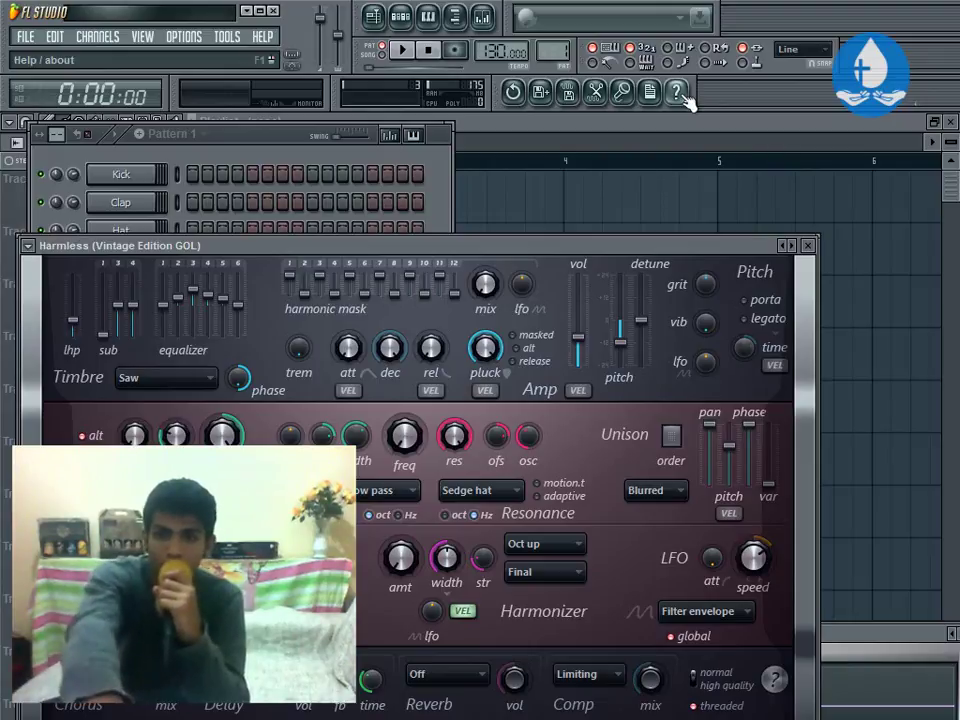
- Link the pluck decay knob in Harmless to the MIDI controller with Multilink to controllers
{"action": "left_click", "coordinate": [745, 67]}
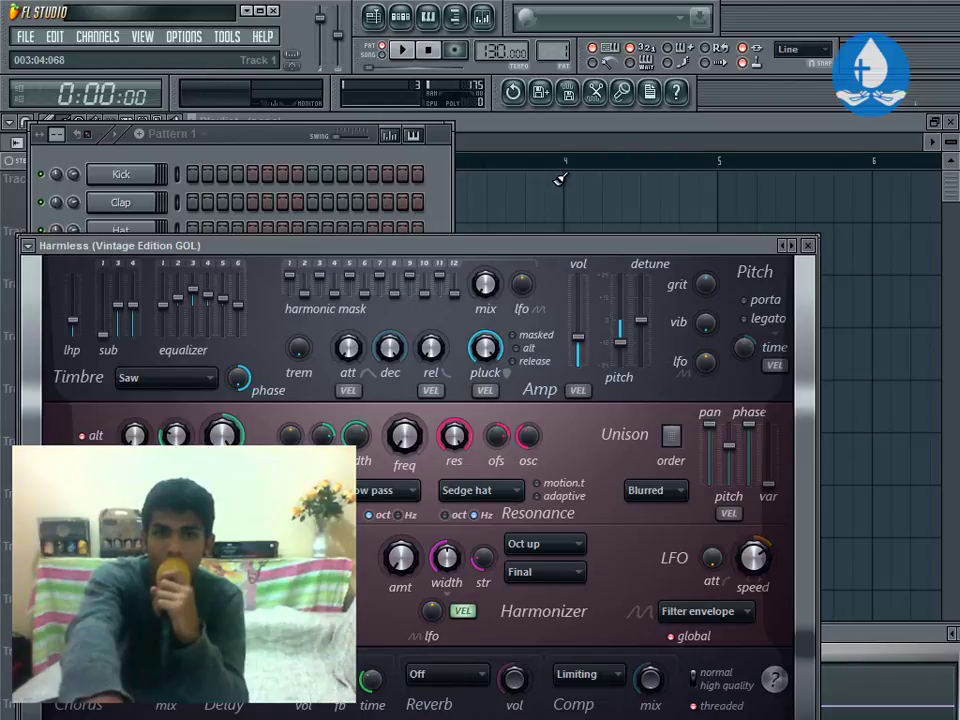
{"action": "left_click_drag", "start_coordinate": [489, 354], "coordinate": [489, 374]}
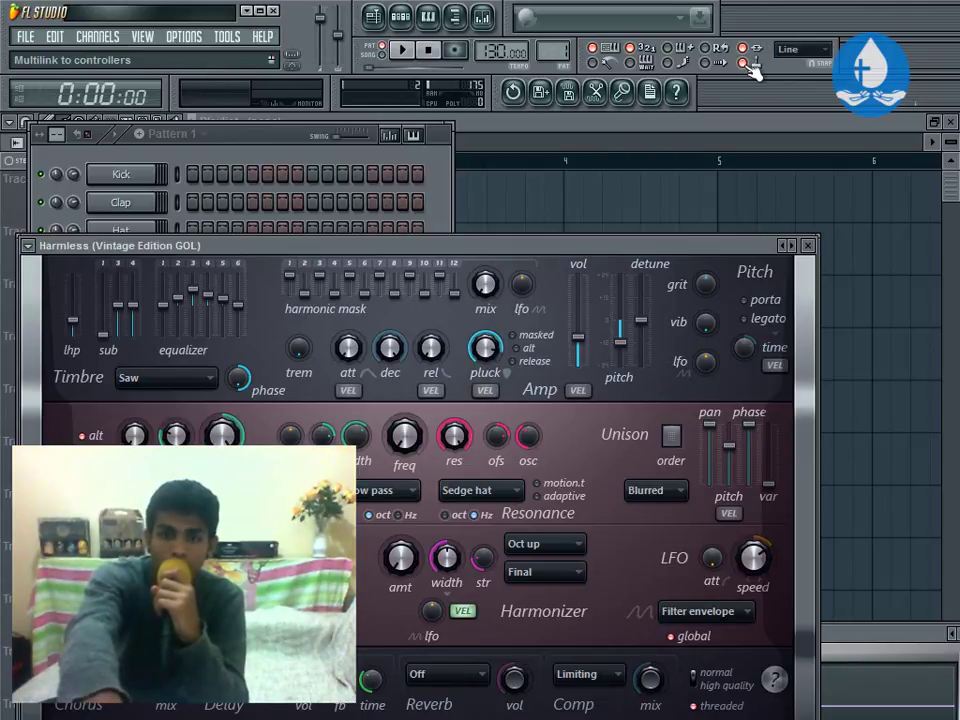
{"action": "left_click", "coordinate": [745, 65]}
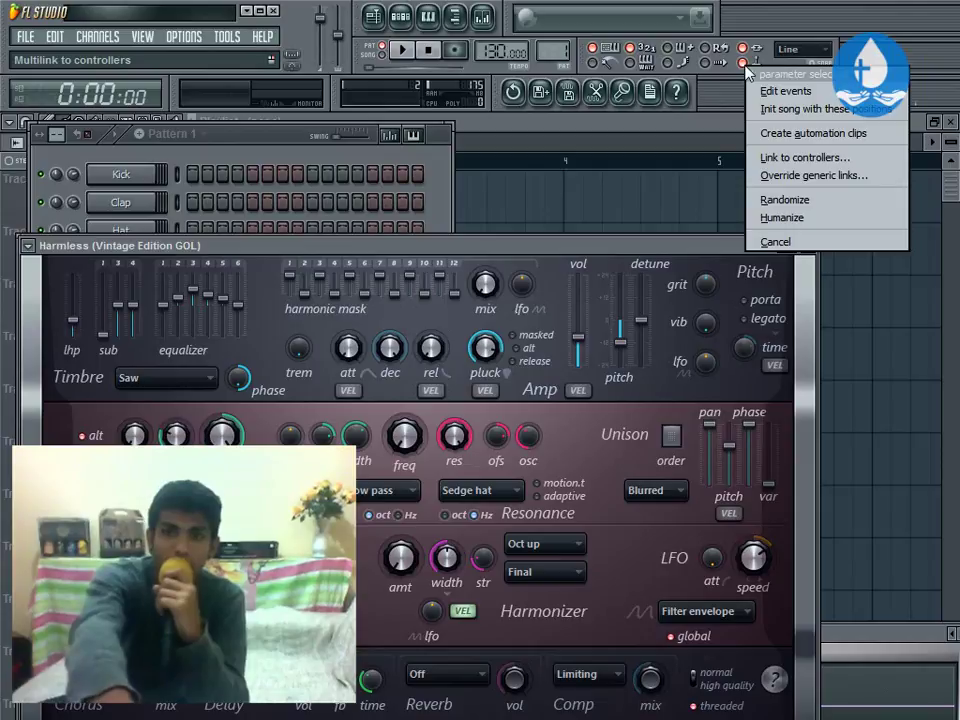
{"action": "left_click", "coordinate": [790, 158]}
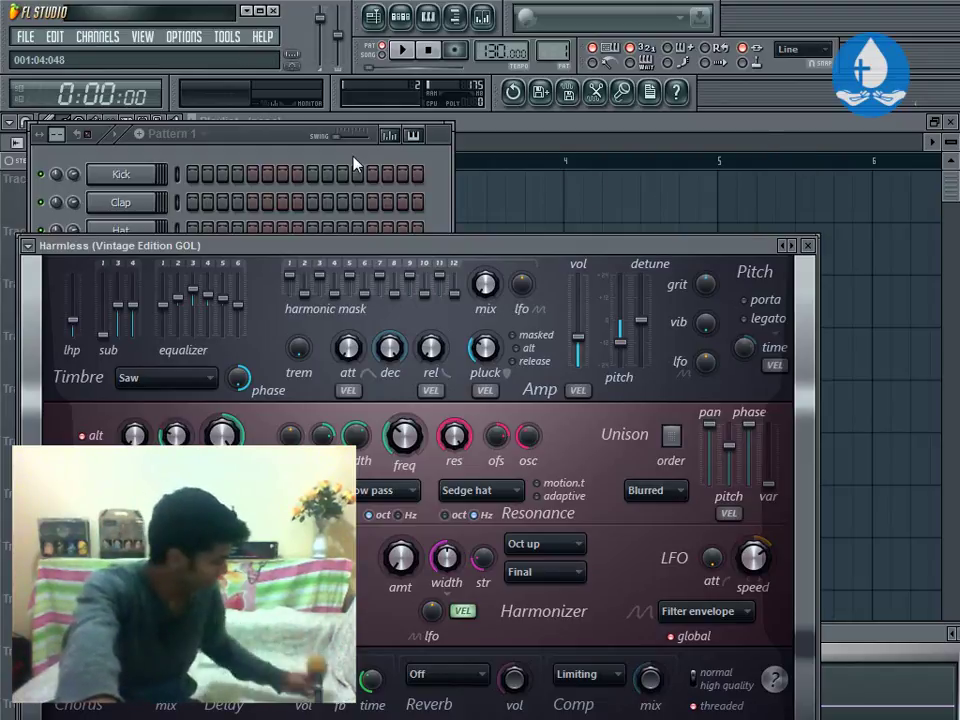
- In the Vintage Edition GOL channel's piano roll, enter a one-bar chord of E5, G5 and B5 at bar 1
{"action": "left_click", "coordinate": [230, 147]}
{"action": "right_click", "coordinate": [145, 289]}
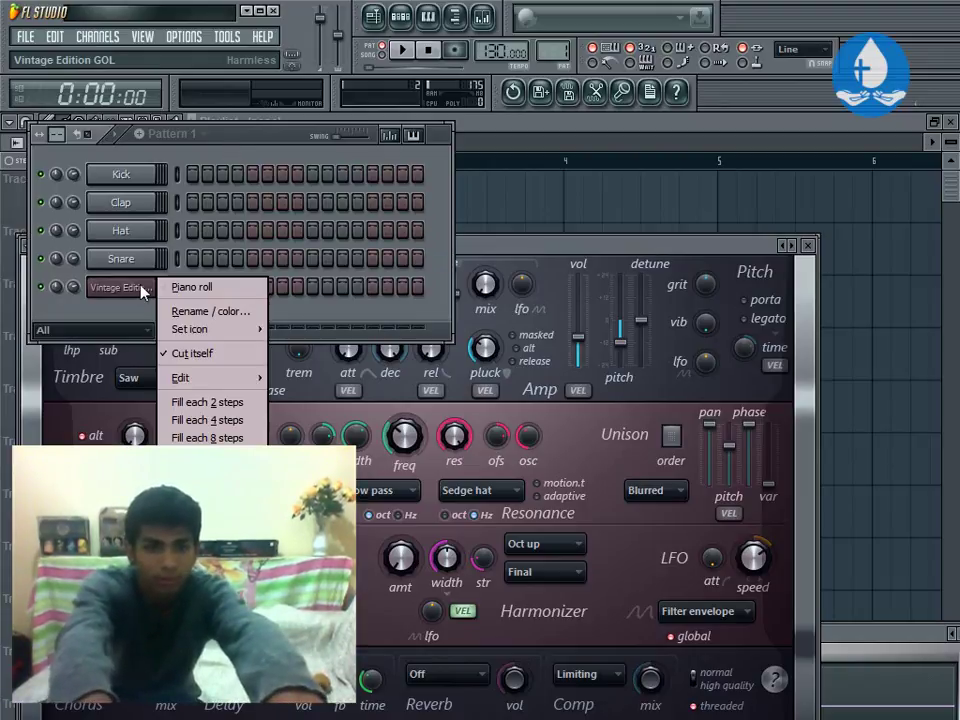
{"action": "left_click", "coordinate": [167, 290]}
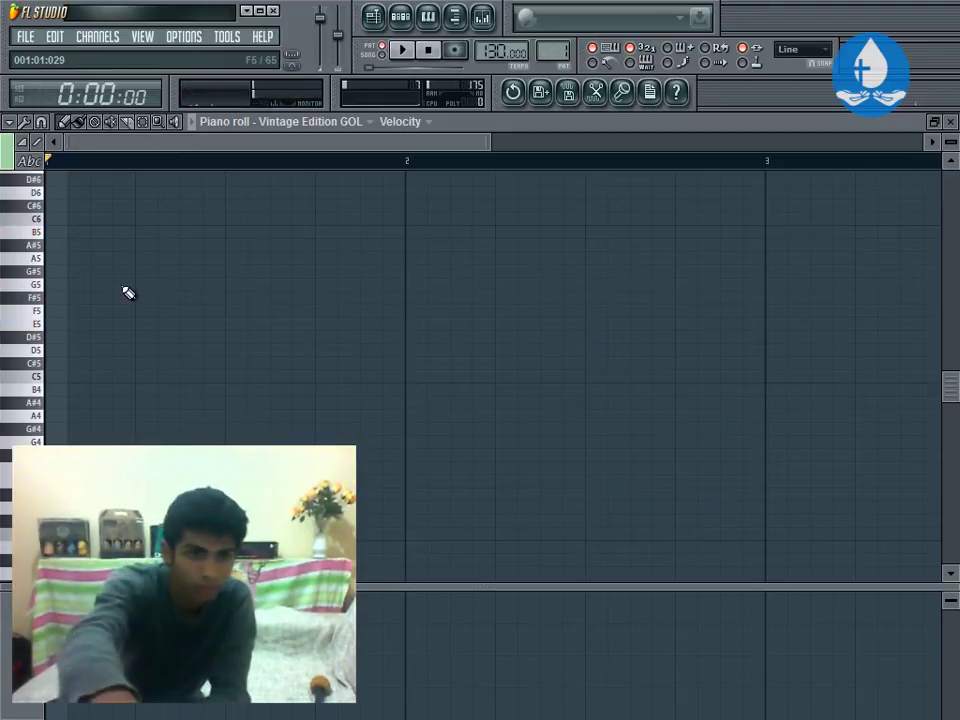
{"action": "left_click", "coordinate": [48, 324]}
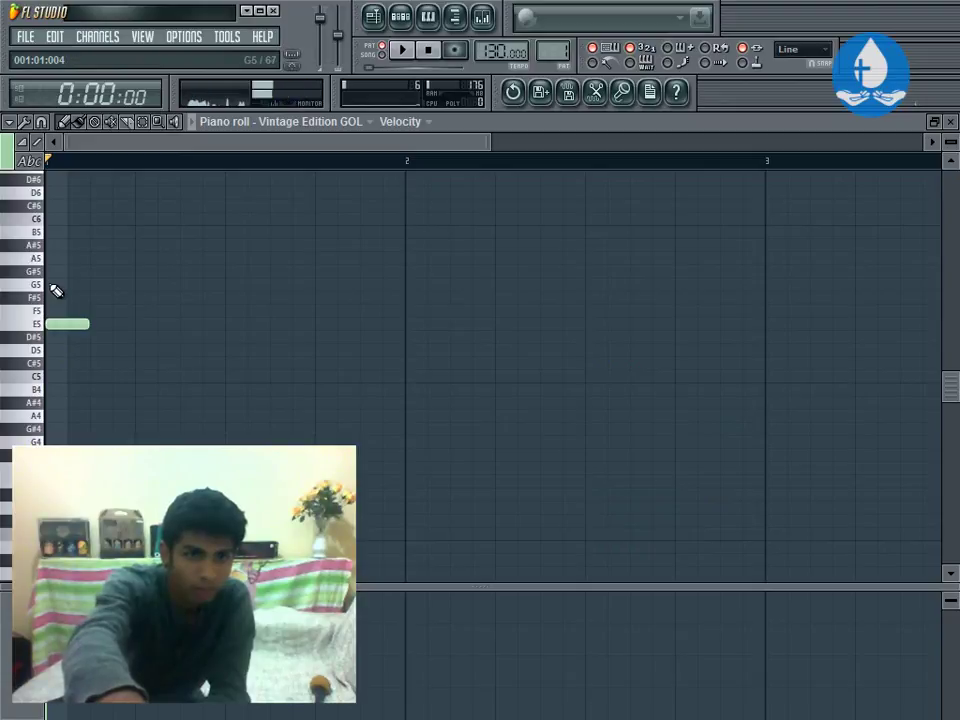
{"action": "left_click", "coordinate": [47, 283]}
{"action": "left_click", "coordinate": [47, 232]}
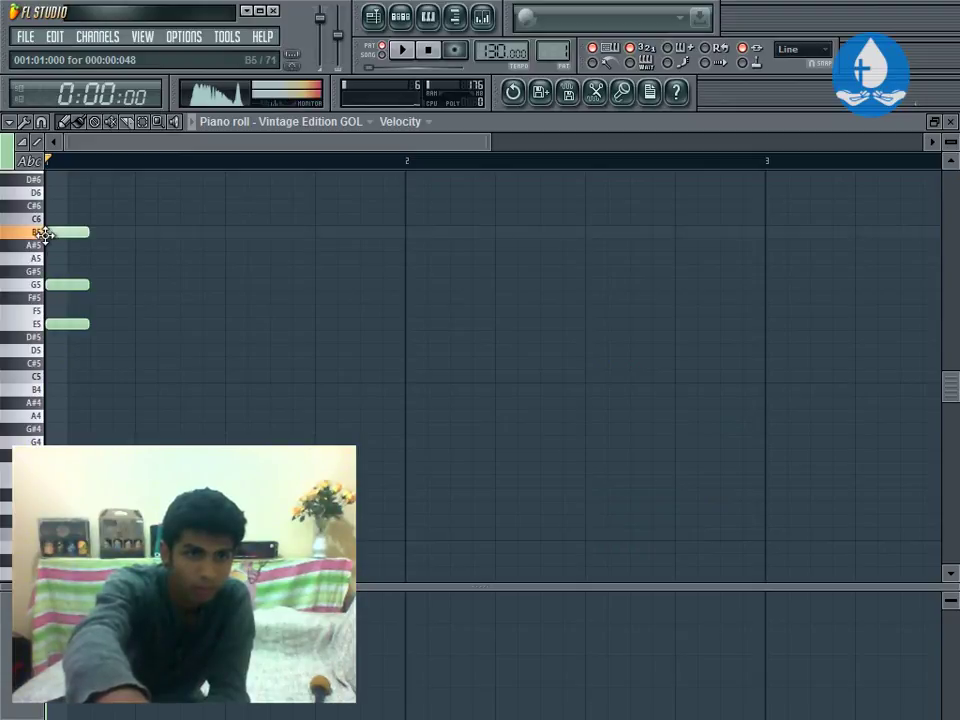
{"action": "key", "text": "ctrl+a"}
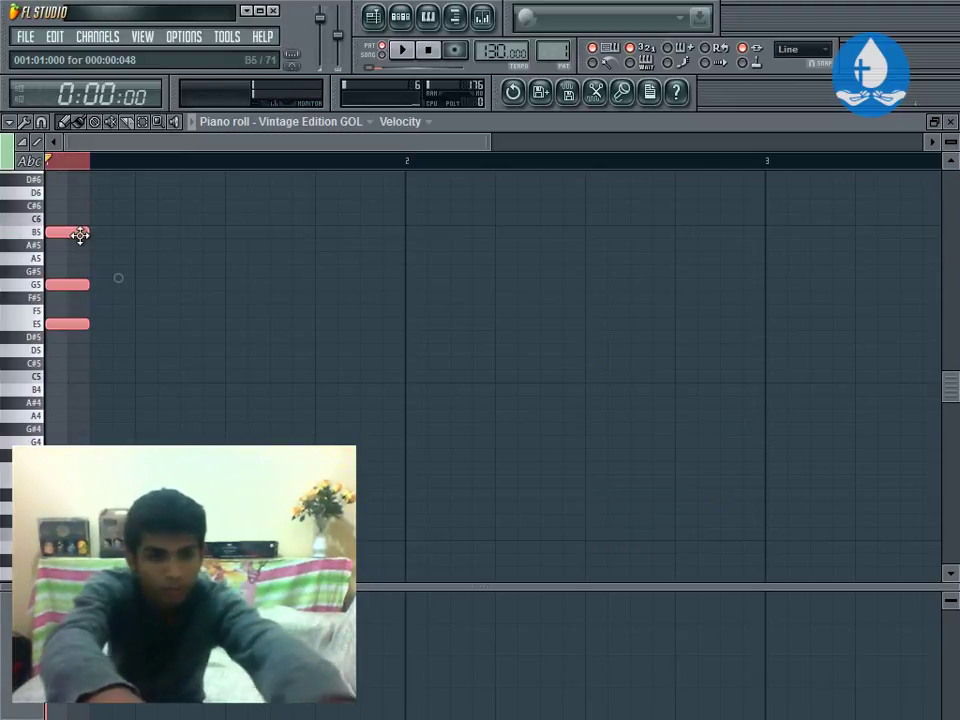
{"action": "left_click_drag", "start_coordinate": [84, 233], "coordinate": [394, 229]}
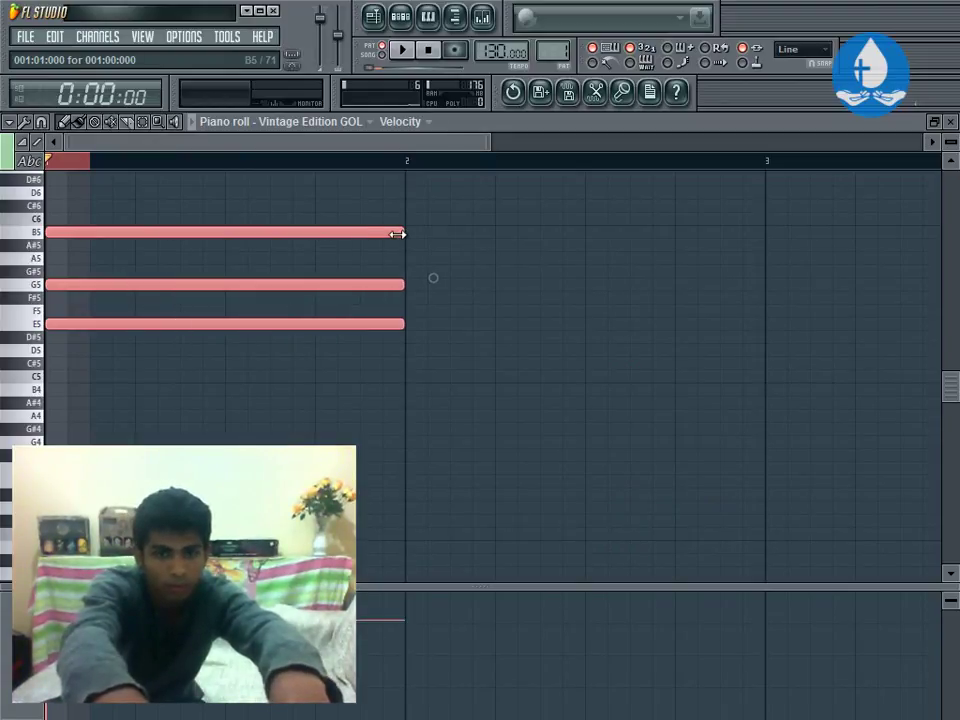
- Audition chords live on the Vintage Edition GOL synth, including E5, G5 and B5, to choose the following chord
{"action": "key", "text": "c"}
{"action": "key", "text": "b"}
{"action": "key", "text": "m"}
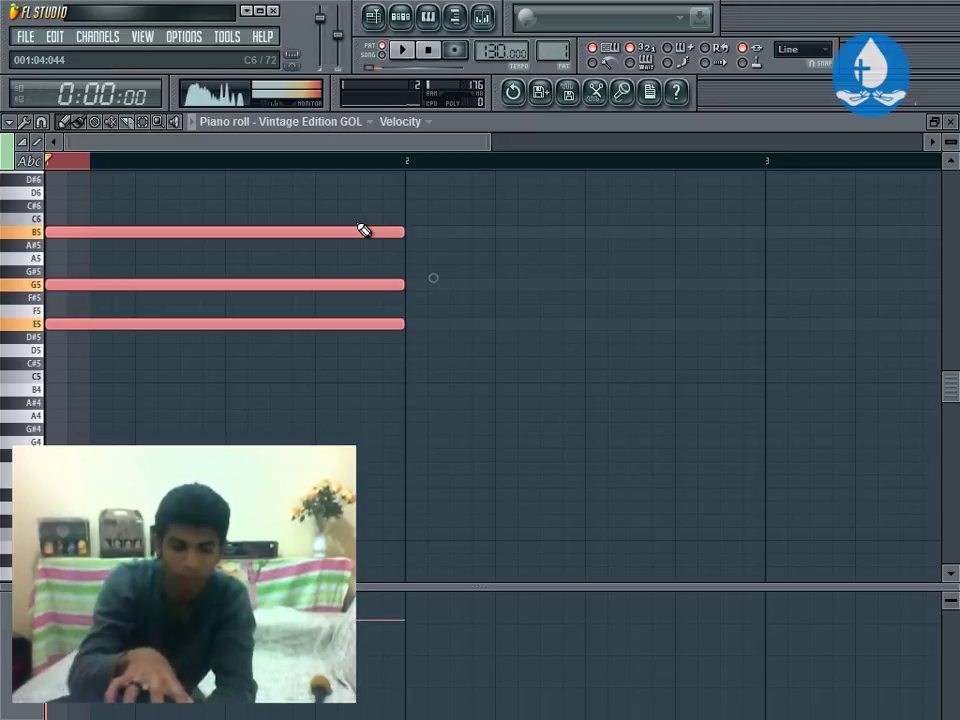
{"action": "key", "text": "5"}
{"action": "key", "text": "w"}
{"action": "key", "text": "m"}
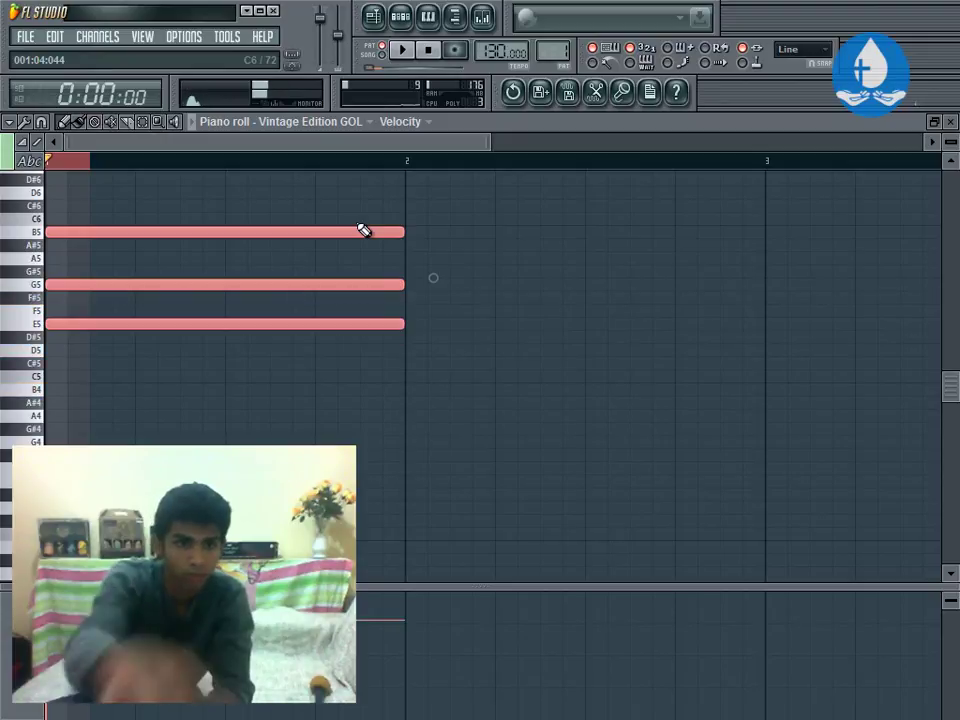
- Enter a one-bar chord of B4, D5 and F#5 at bar 2 of the piano roll
{"action": "left_click", "coordinate": [405, 378]}
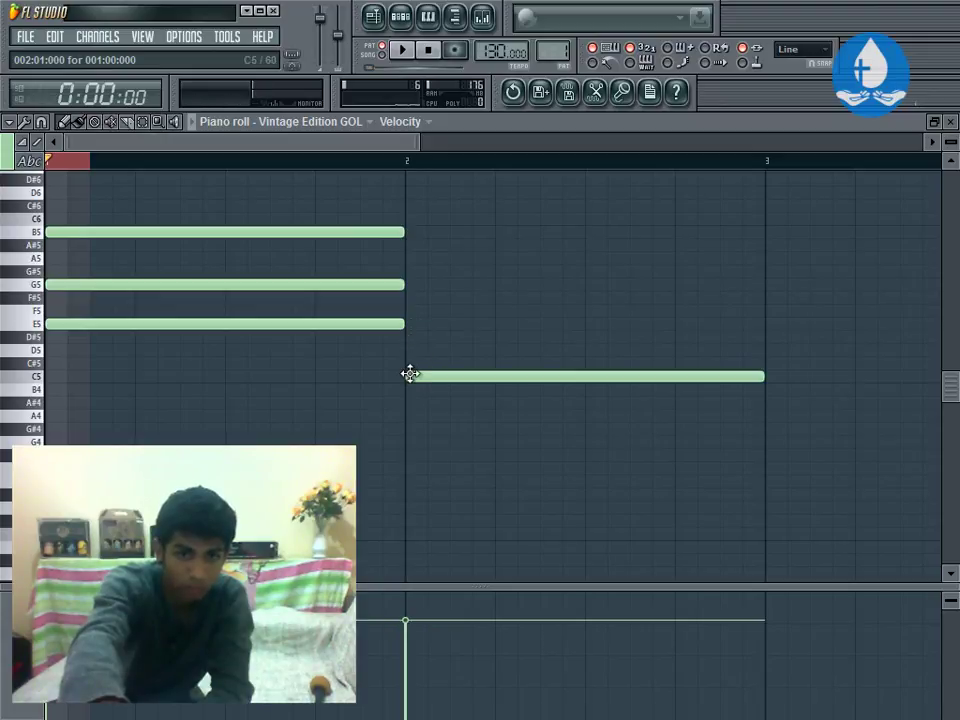
{"action": "left_click", "coordinate": [410, 374]}
{"action": "left_click_drag", "start_coordinate": [410, 374], "coordinate": [411, 388]}
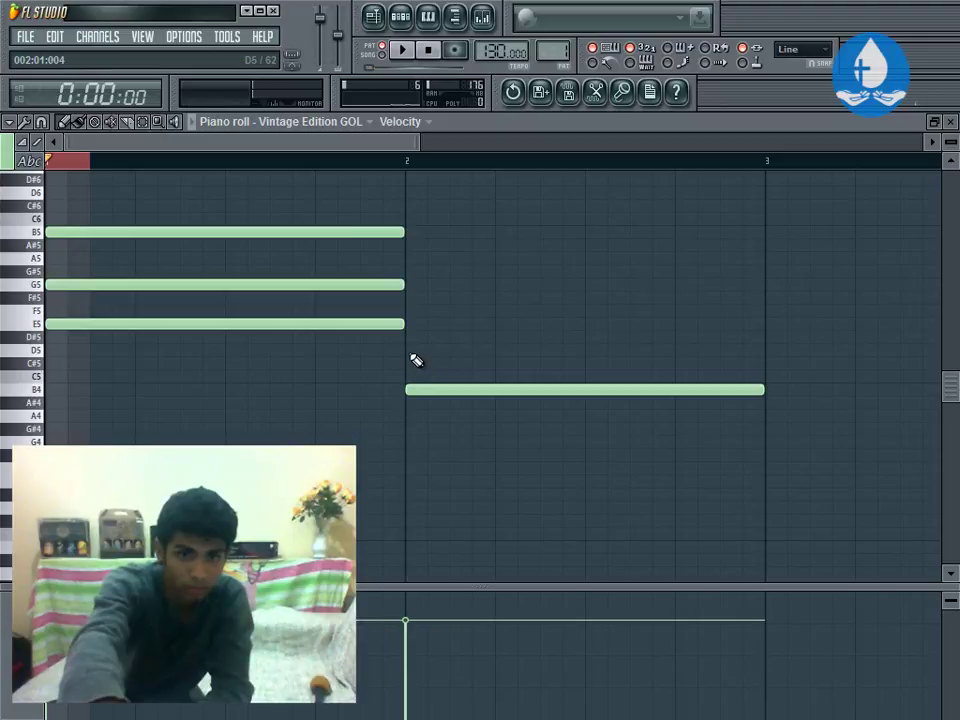
{"action": "left_click", "coordinate": [408, 350]}
{"action": "left_click", "coordinate": [409, 297]}
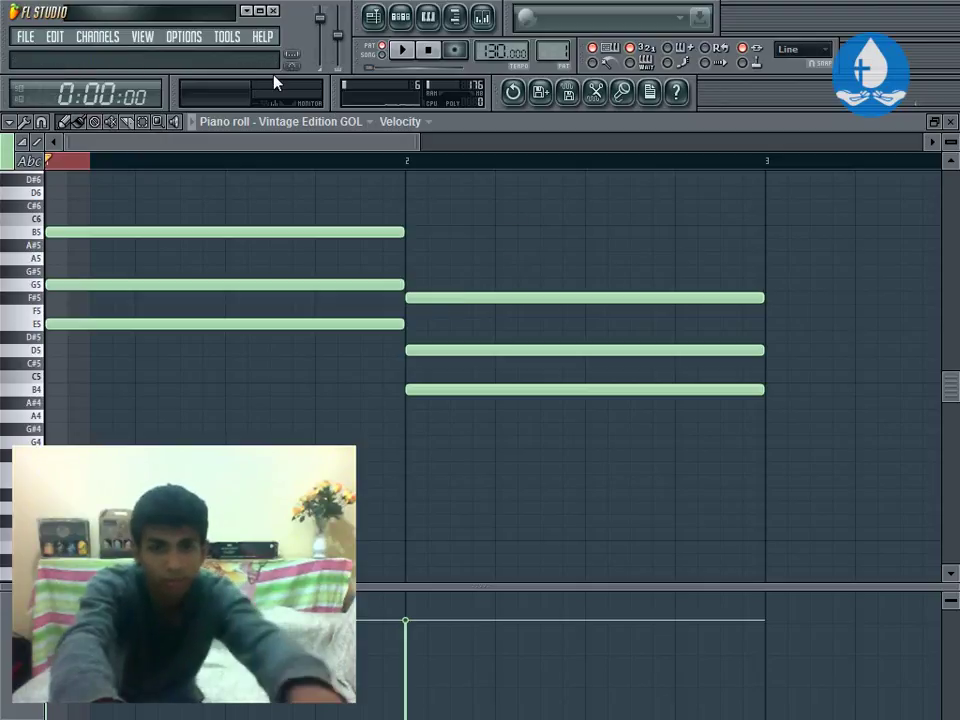
- Shorten all three notes of the bar 2 chord to half a bar
{"action": "left_click", "coordinate": [148, 122]}
{"action": "left_click_drag", "start_coordinate": [461, 253], "coordinate": [463, 410]}
{"action": "left_click", "coordinate": [62, 122]}
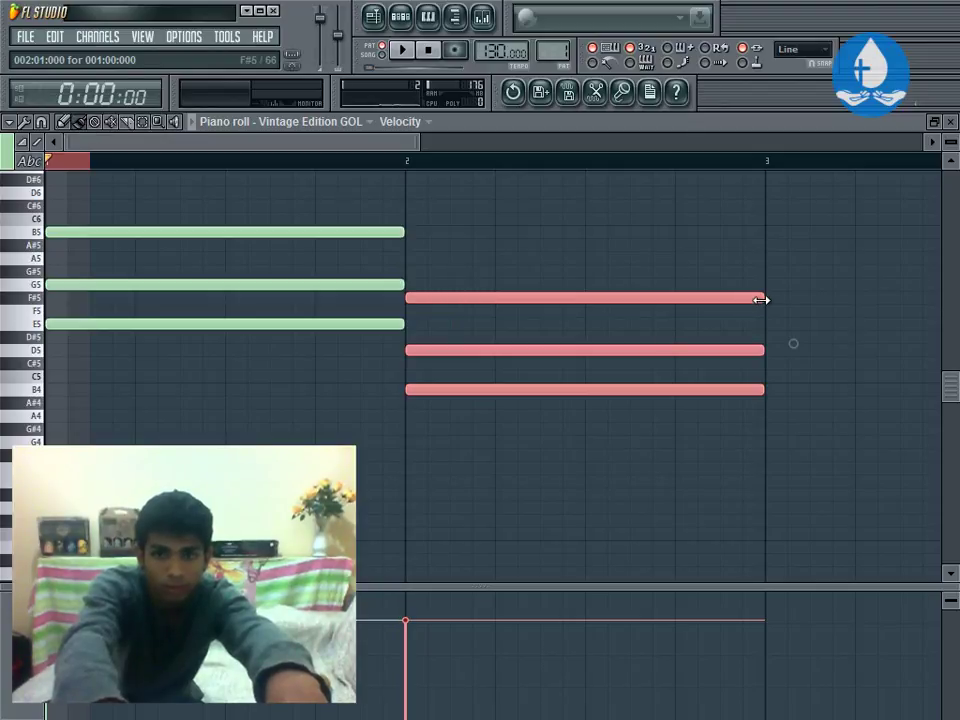
{"action": "left_click_drag", "start_coordinate": [761, 300], "coordinate": [586, 290]}
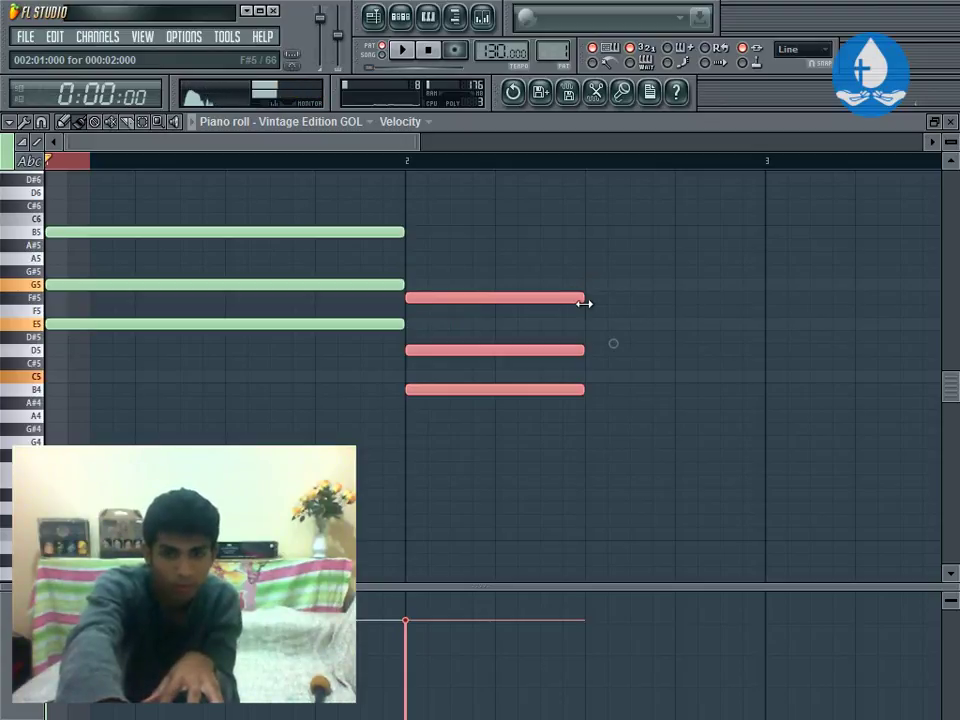
- Fill the second half of bar 2 with a half-bar chord of C5, E5 and G5
{"action": "left_click", "coordinate": [588, 376]}
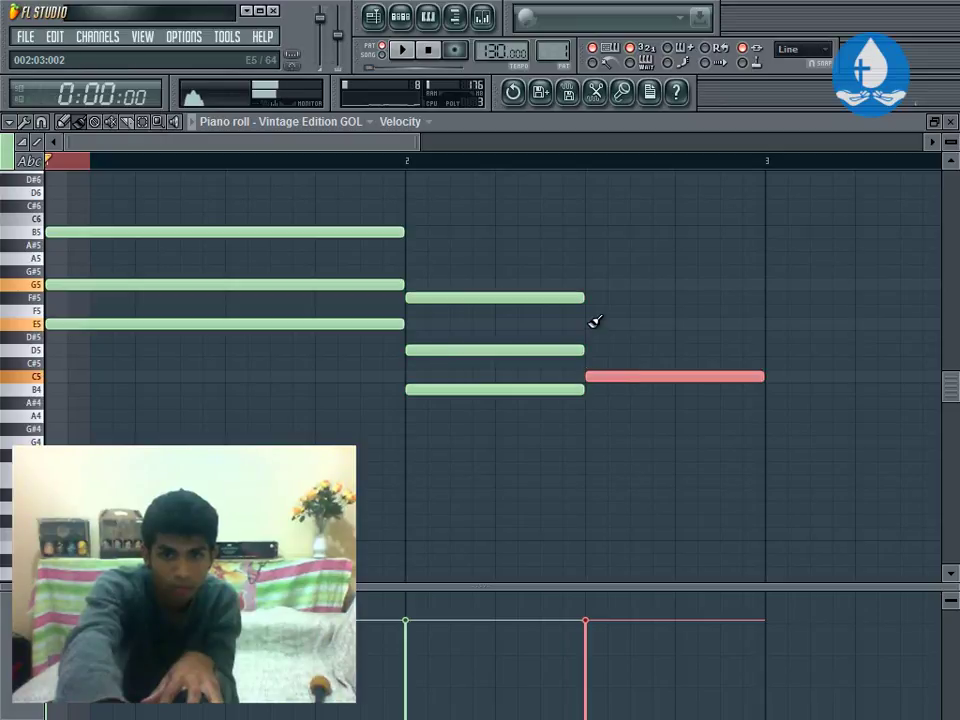
{"action": "left_click", "coordinate": [588, 323]}
{"action": "left_click", "coordinate": [587, 284]}
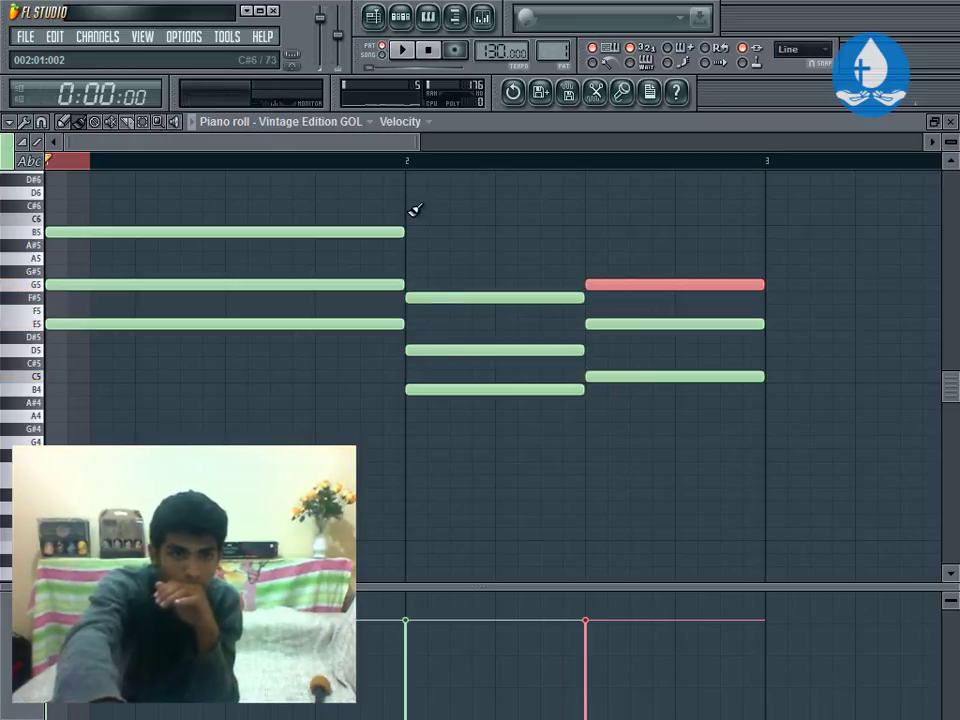
- Play back the chord progression, then stop it with the piano roll closed and the step sequencer in view
{"action": "left_click", "coordinate": [145, 125]}
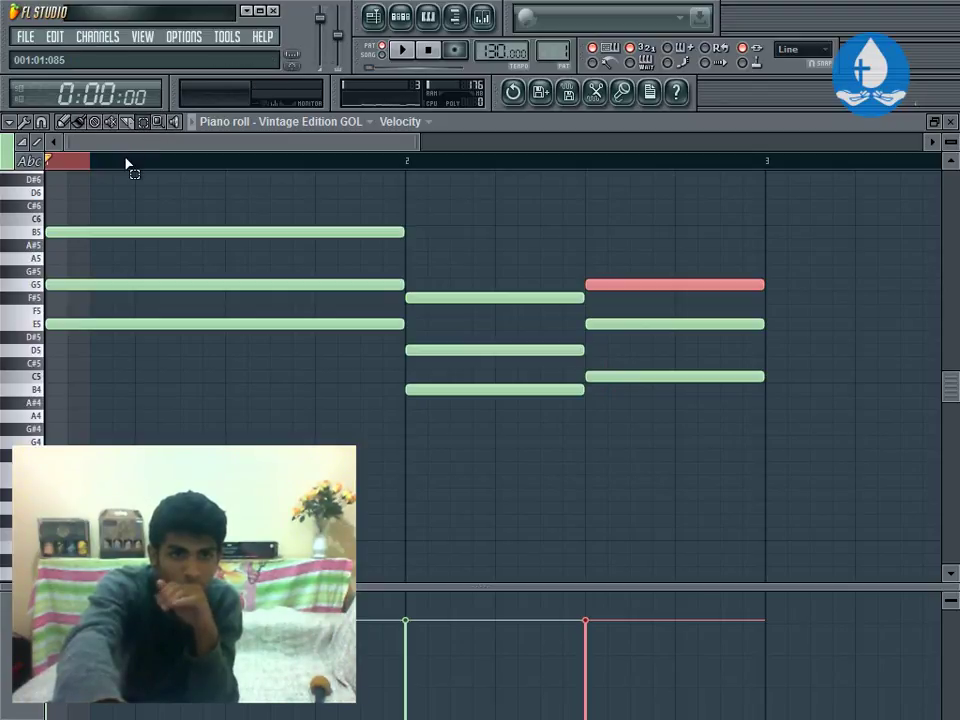
{"action": "left_click", "coordinate": [128, 165]}
{"action": "key", "text": "space"}
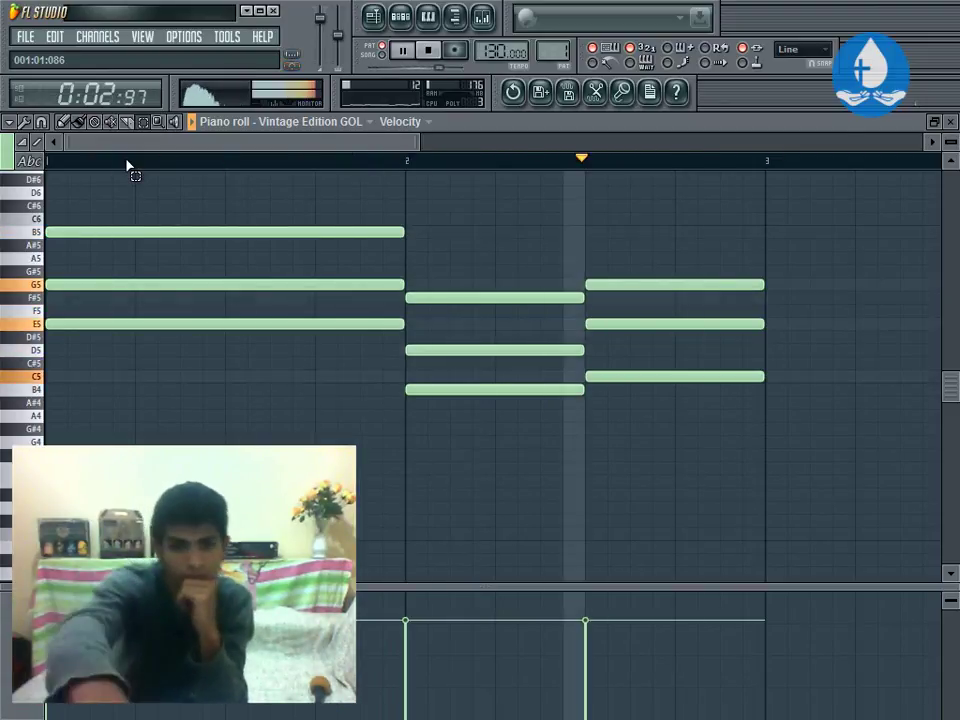
{"action": "left_click", "coordinate": [951, 122]}
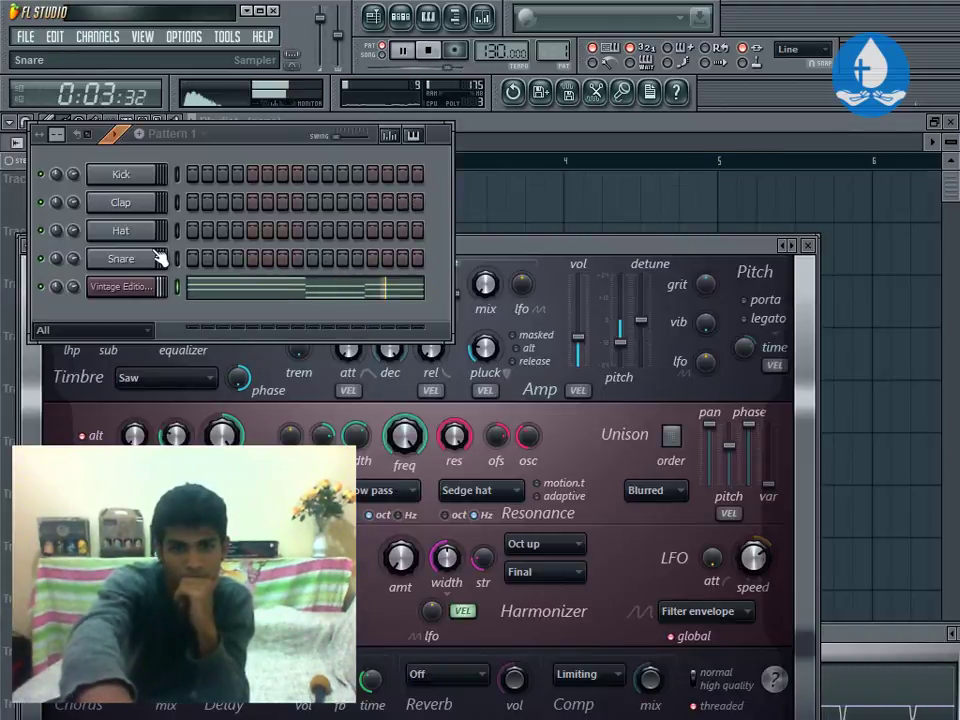
{"action": "key", "text": "space"}
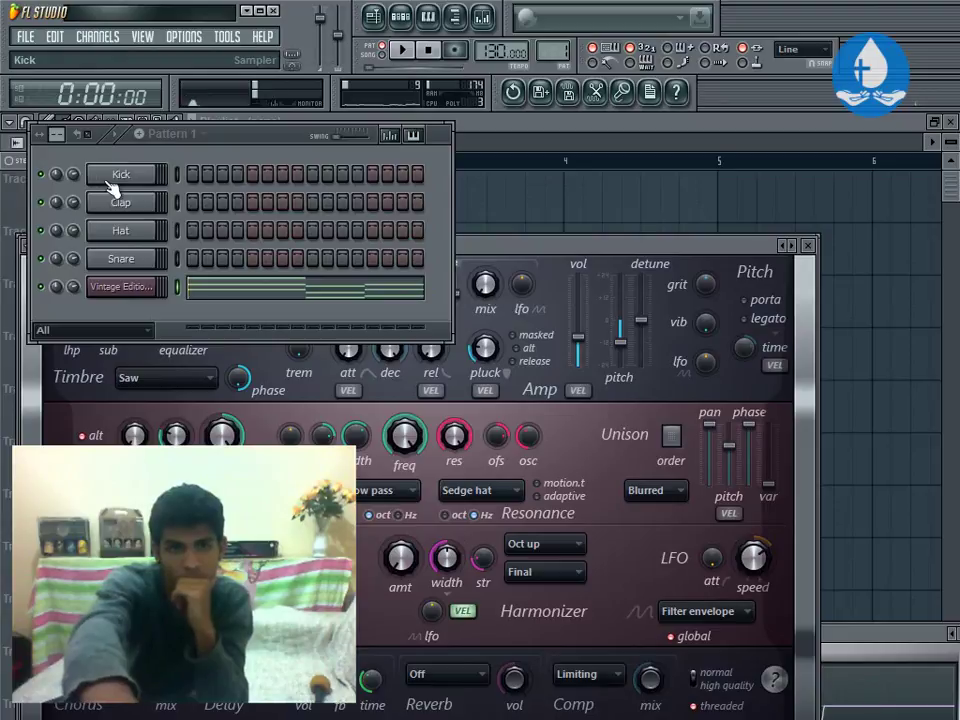
- Fill the Kick channel on each 4 steps and, with the pattern playing, add Clap hits on steps 5 and 13
{"action": "right_click", "coordinate": [110, 178]}
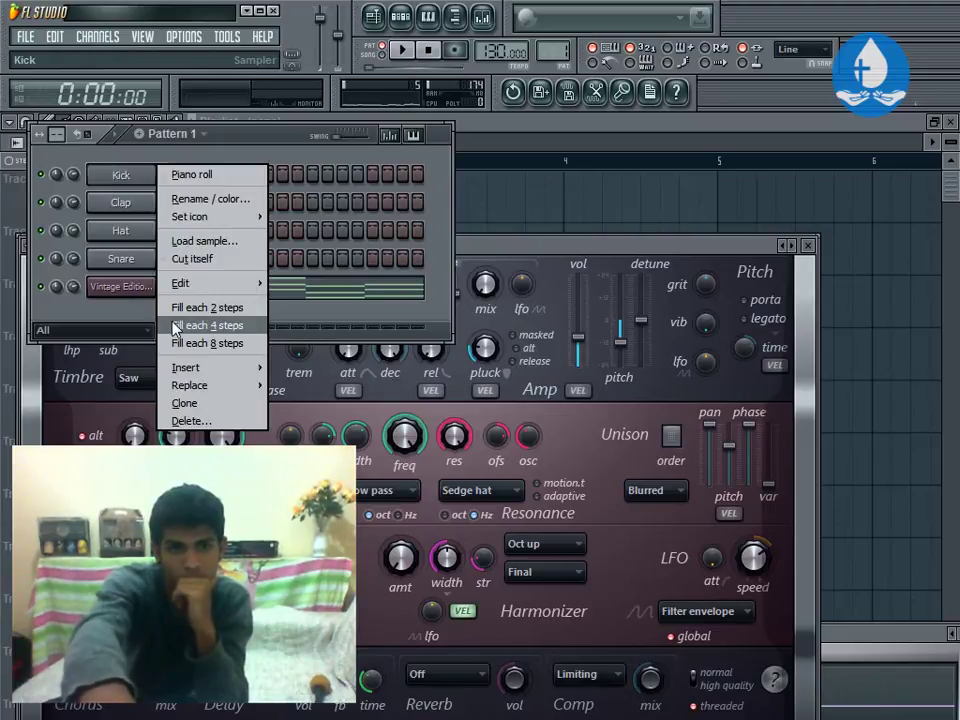
{"action": "left_click", "coordinate": [178, 325]}
{"action": "key", "text": "space"}
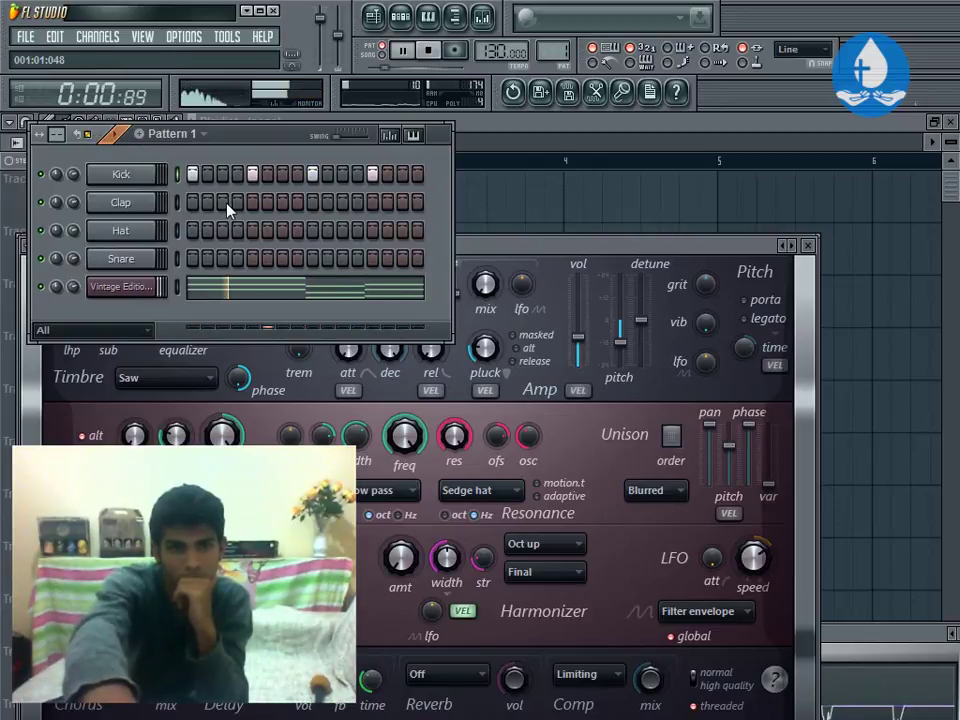
{"action": "left_click", "coordinate": [252, 203]}
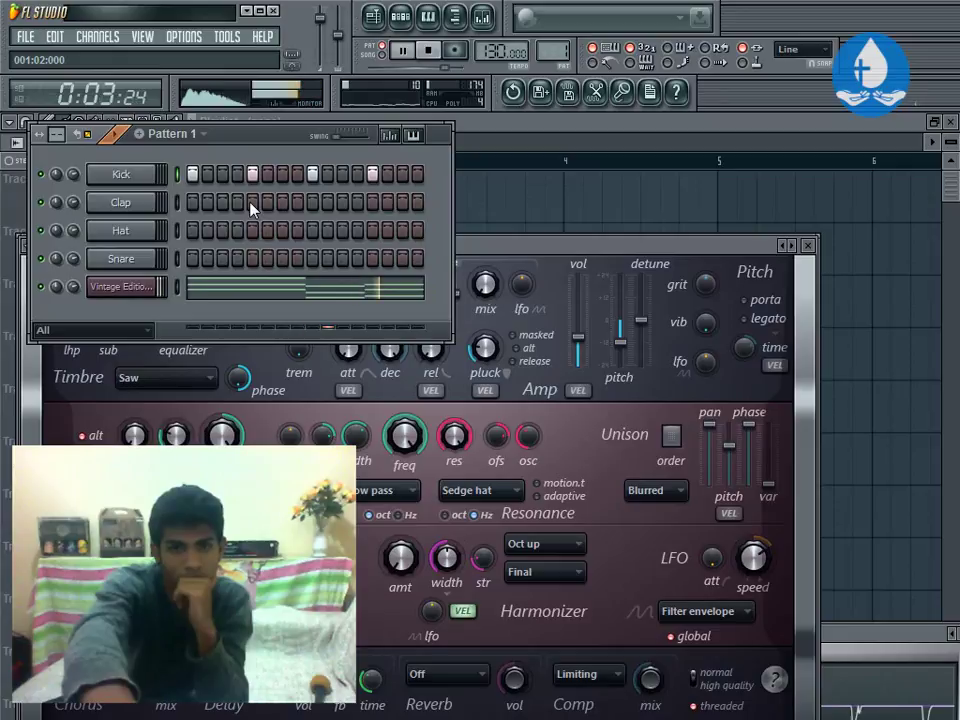
{"action": "left_click", "coordinate": [372, 203]}
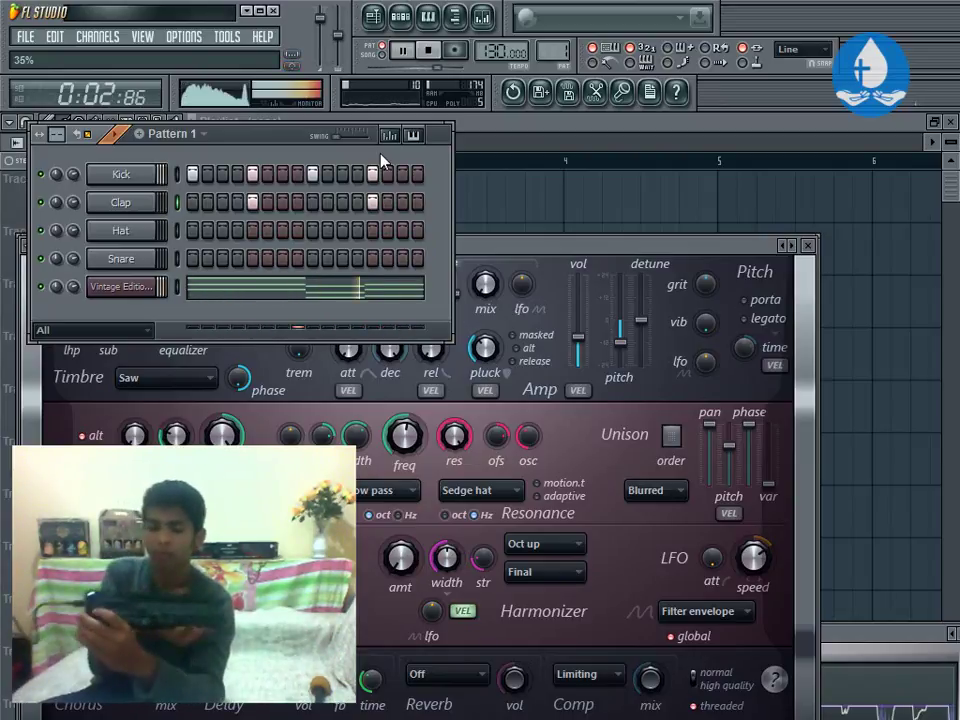
- Test the transport by stopping and restarting Pattern 1 several times, leaving playback stopped
{"action": "key", "text": "space"}
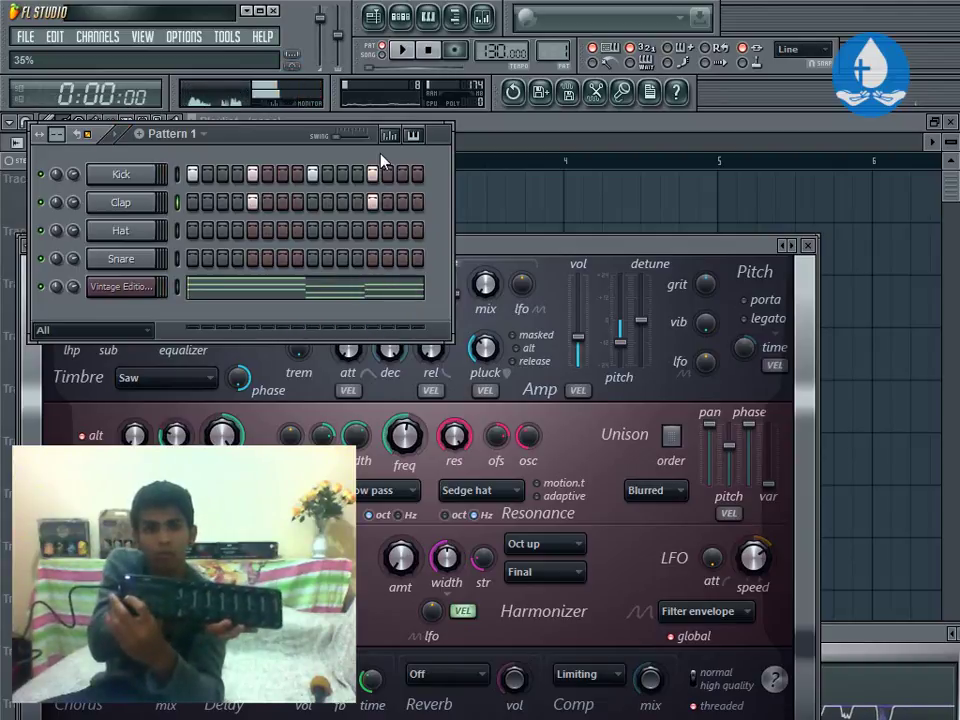
{"action": "key", "text": "space"}
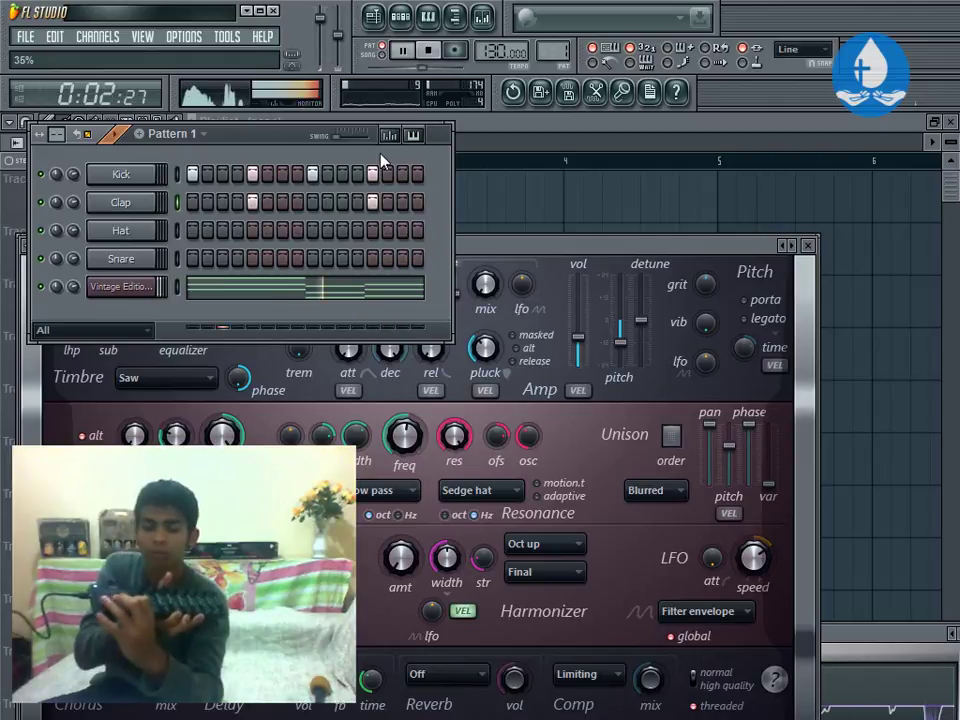
{"action": "key", "text": "space"}
{"action": "key", "text": "space"}
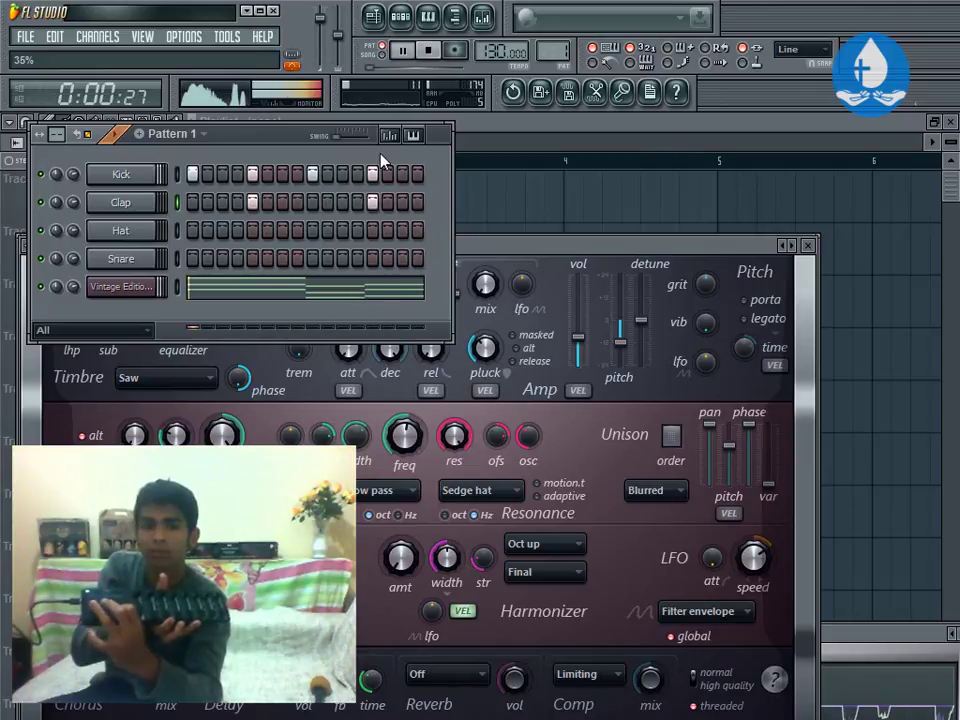
{"action": "key", "text": "space"}
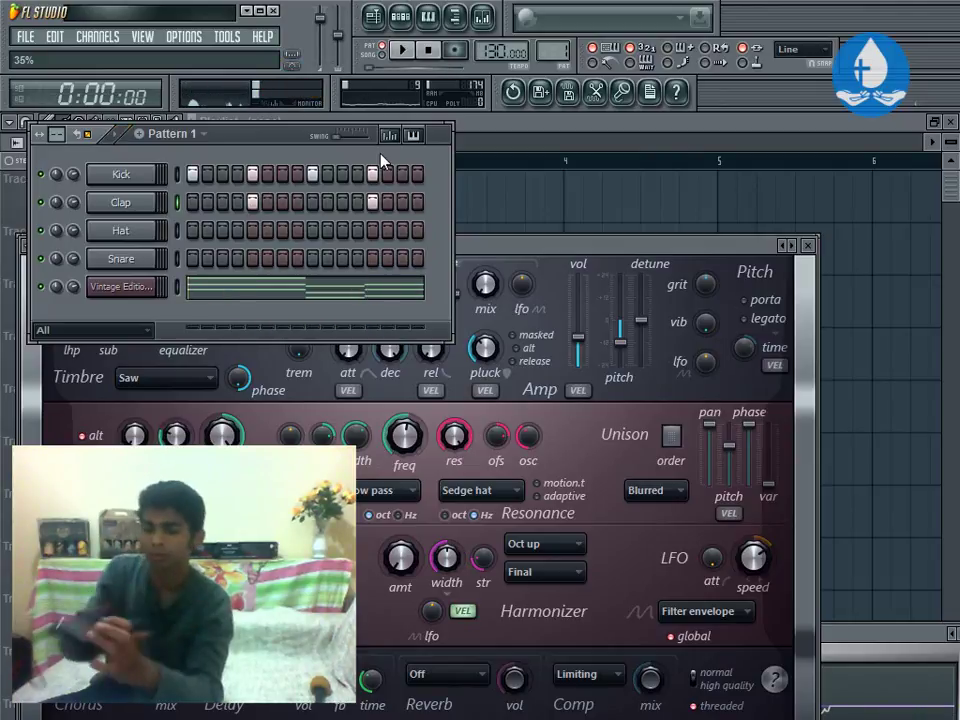